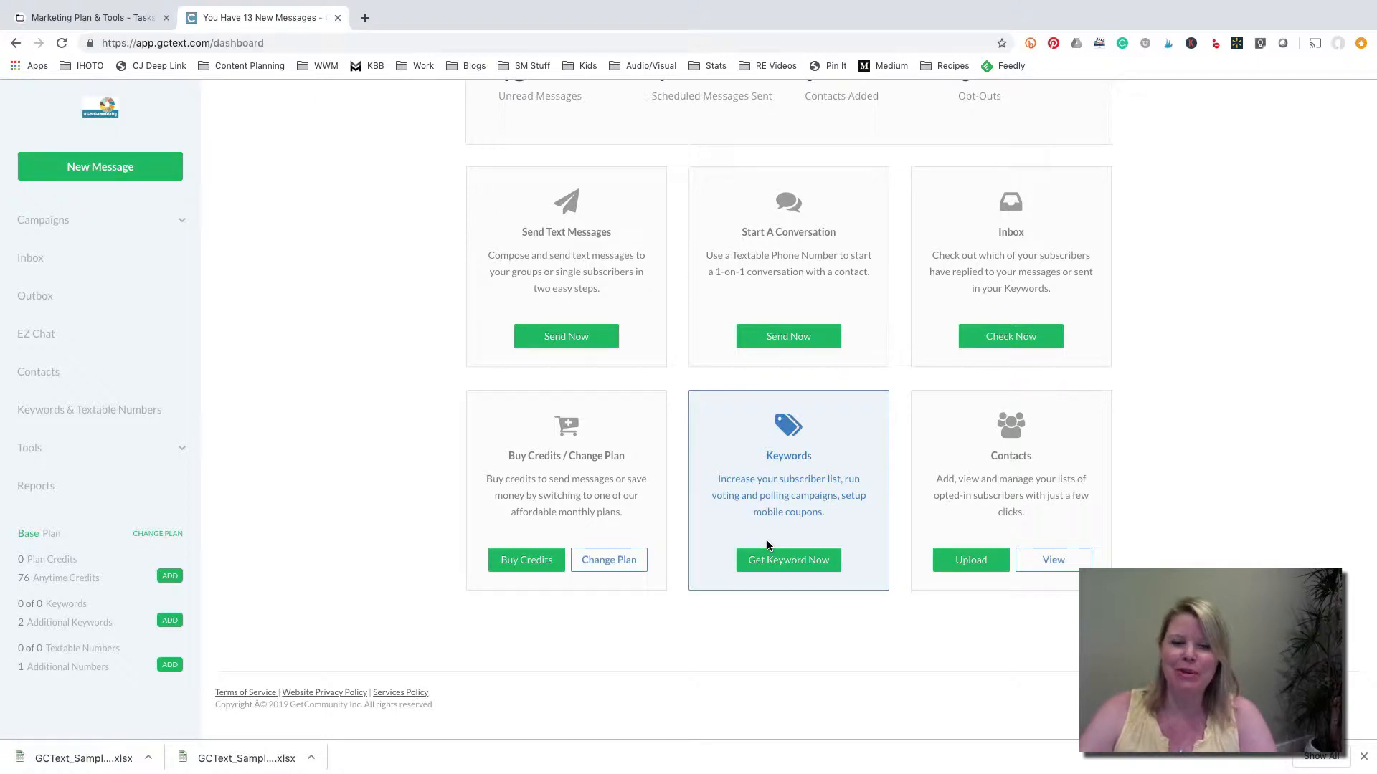
Step: Start adding a new keyword, continuing with the Base plan, and check whether "happiness" is available
left_click(786, 563)
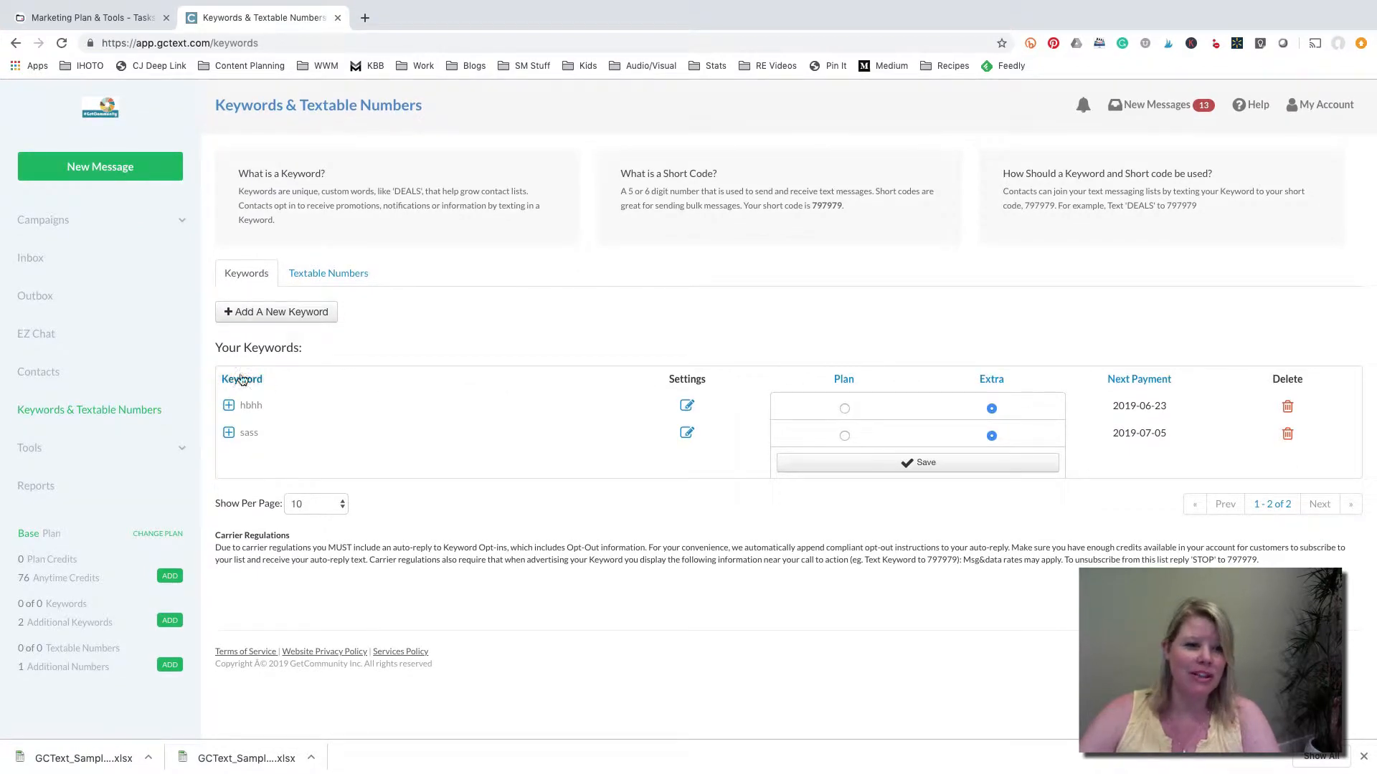
left_click(265, 317)
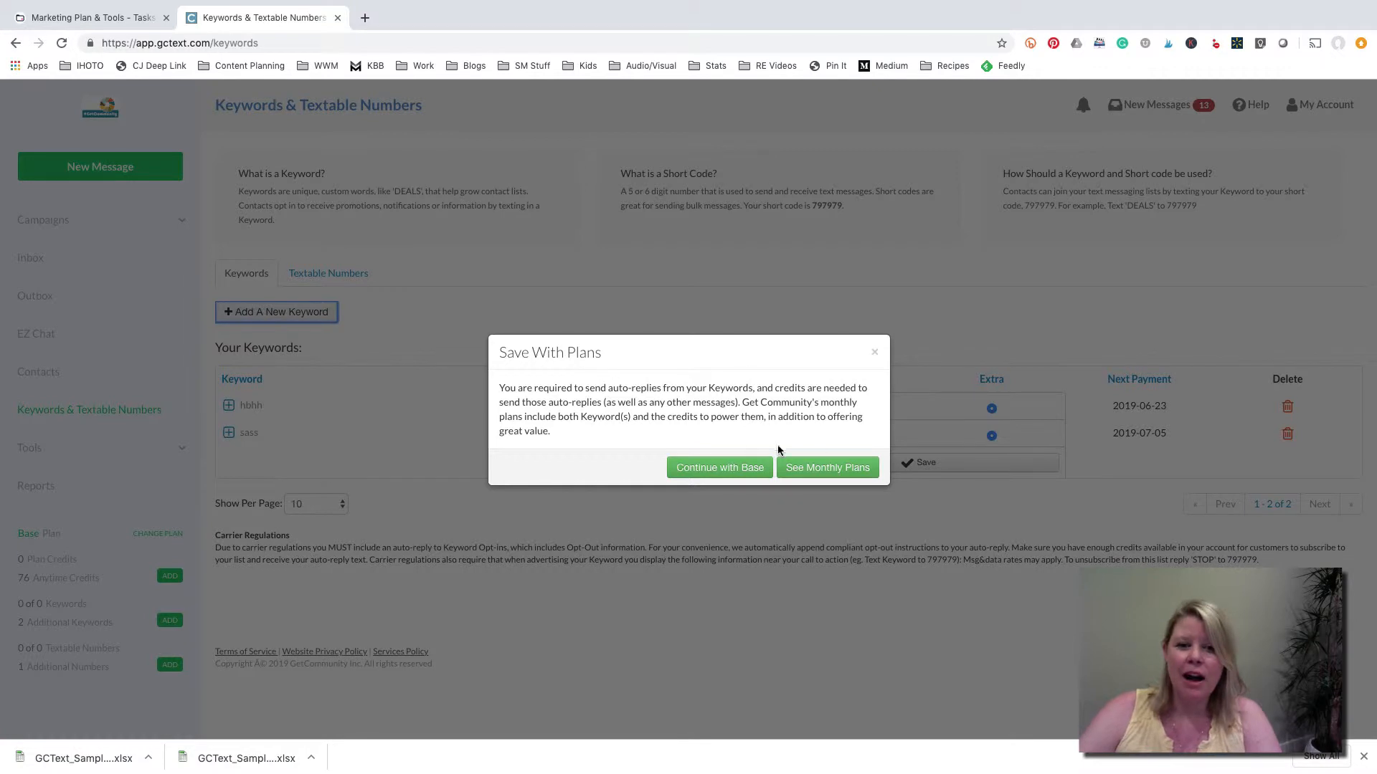
left_click(717, 470)
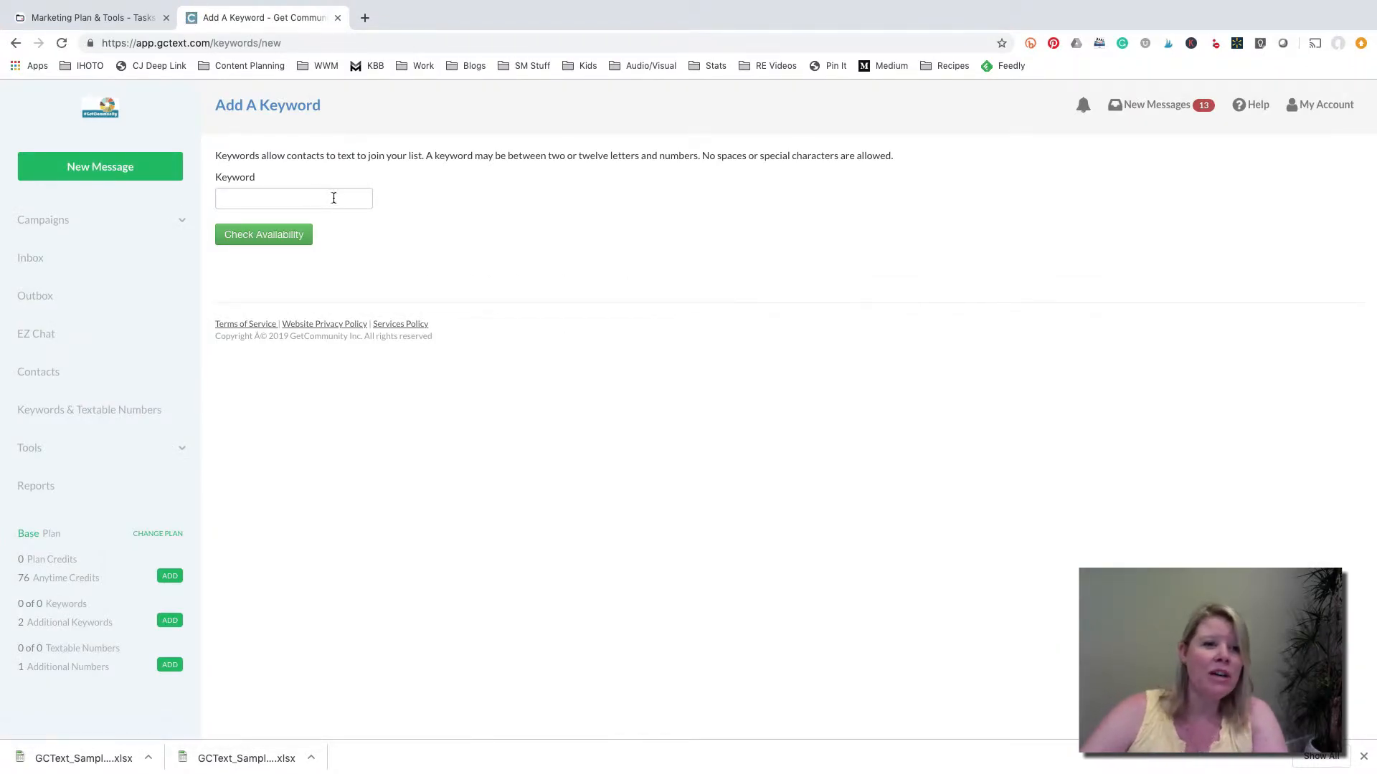
left_click(296, 194)
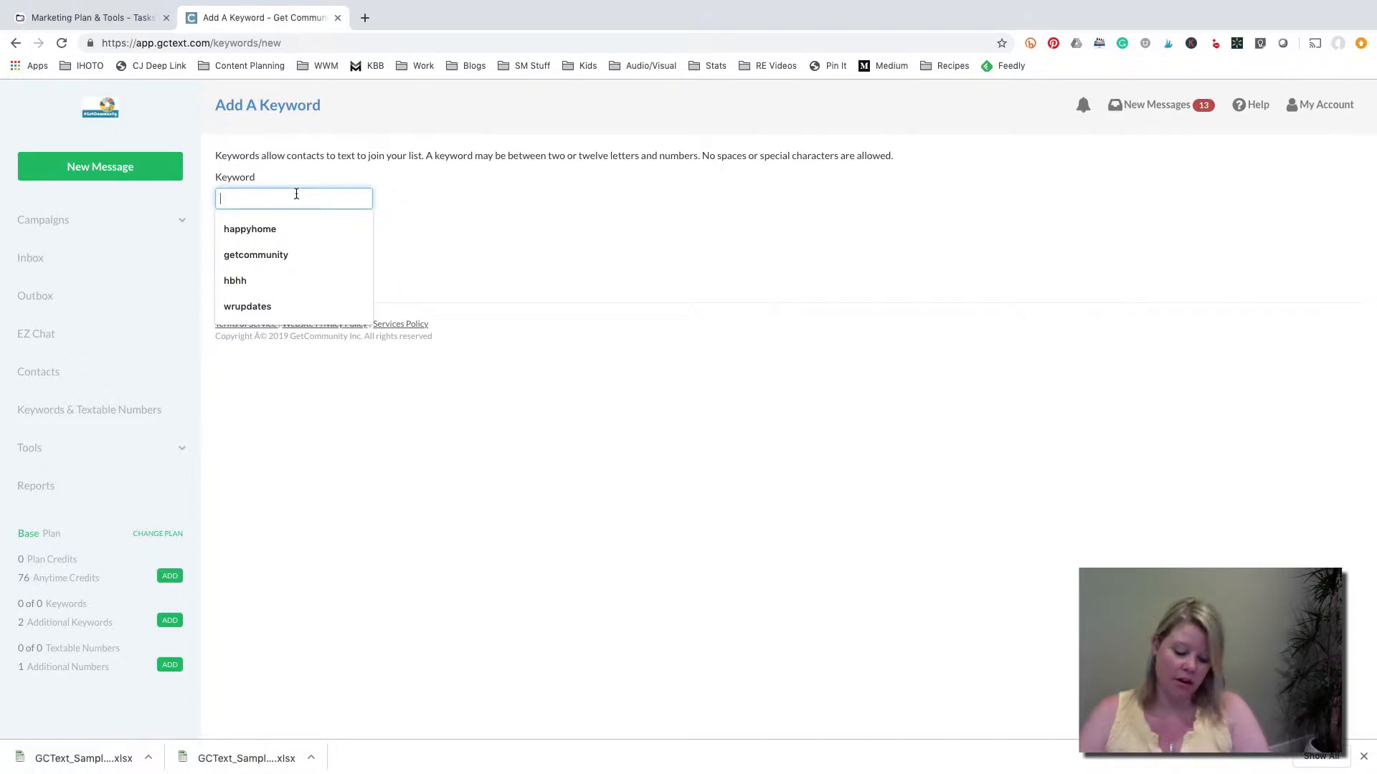
type("happiness")
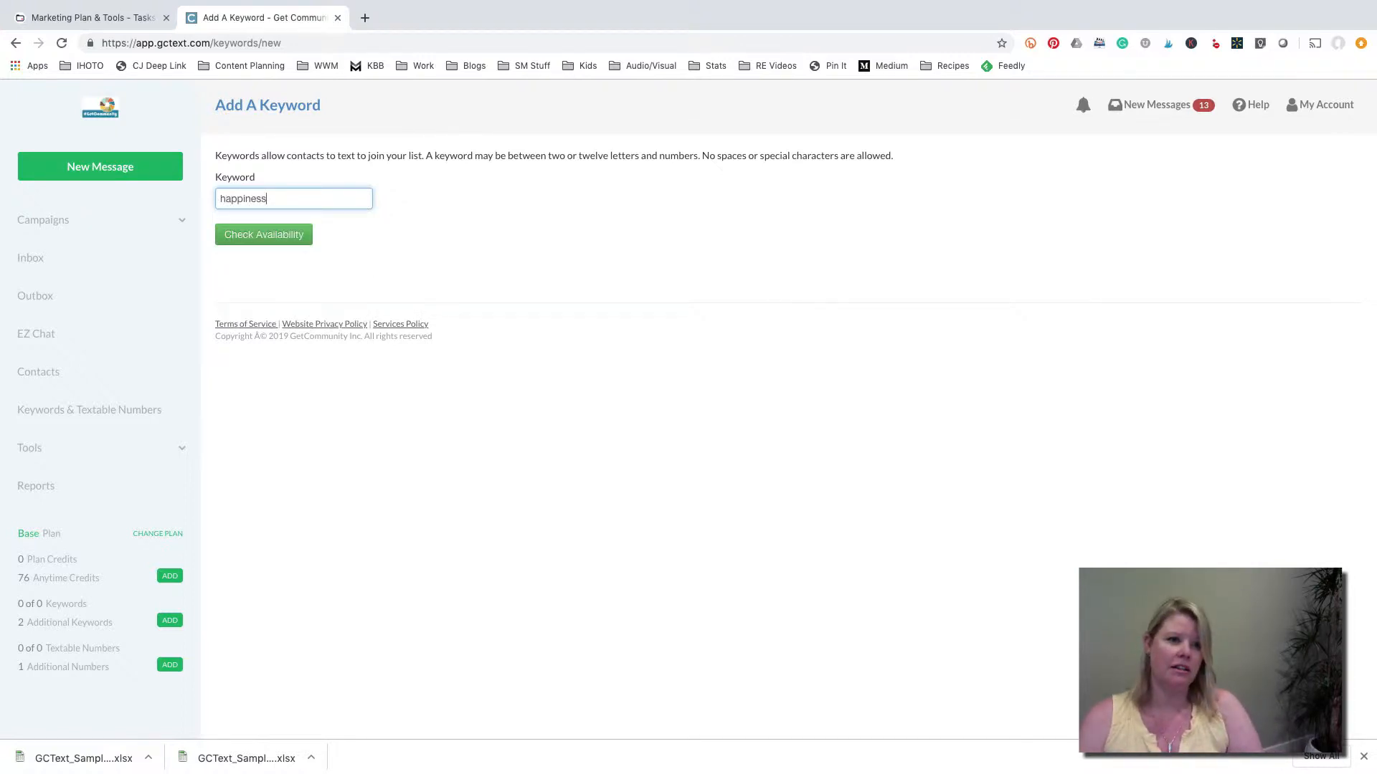
left_click(269, 246)
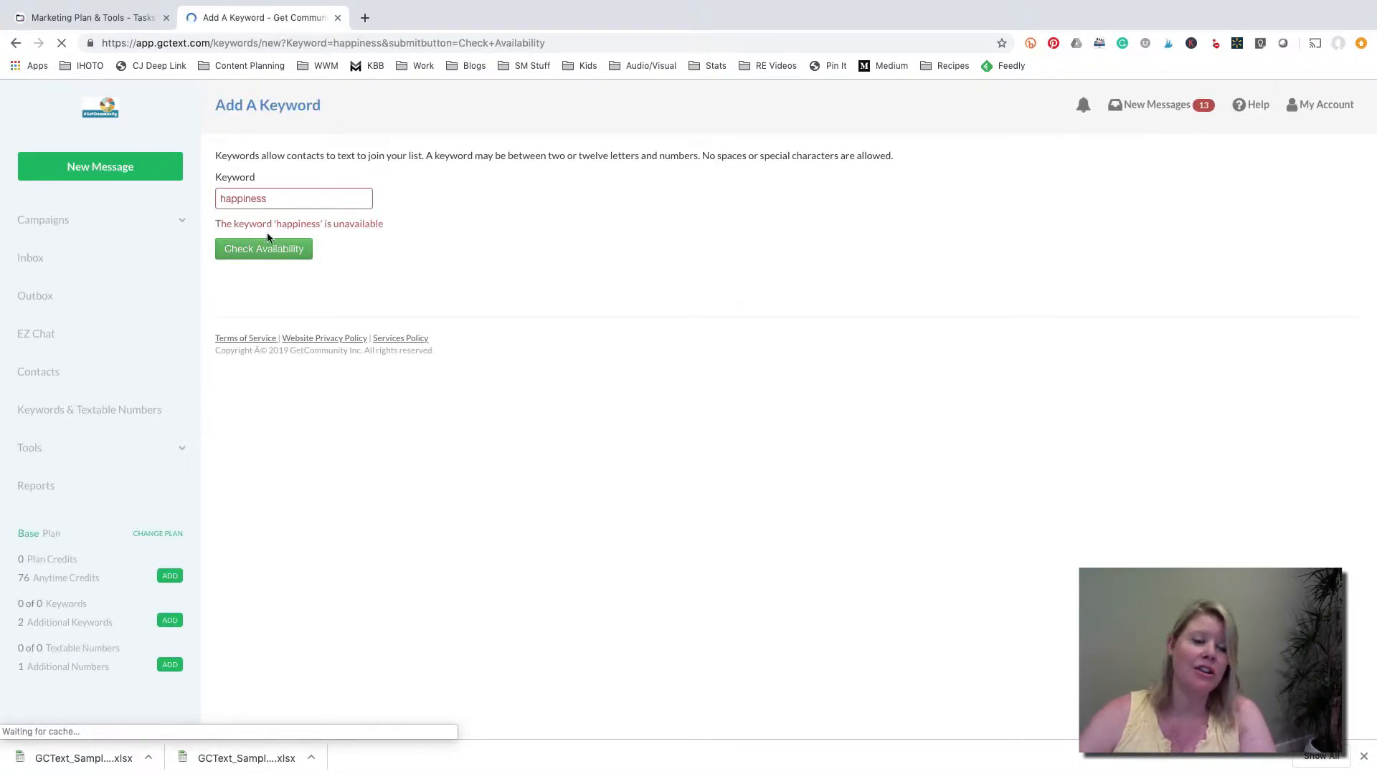
Step: Replace the proposed keyword with "happyhome" and check its availability
double_click(261, 196)
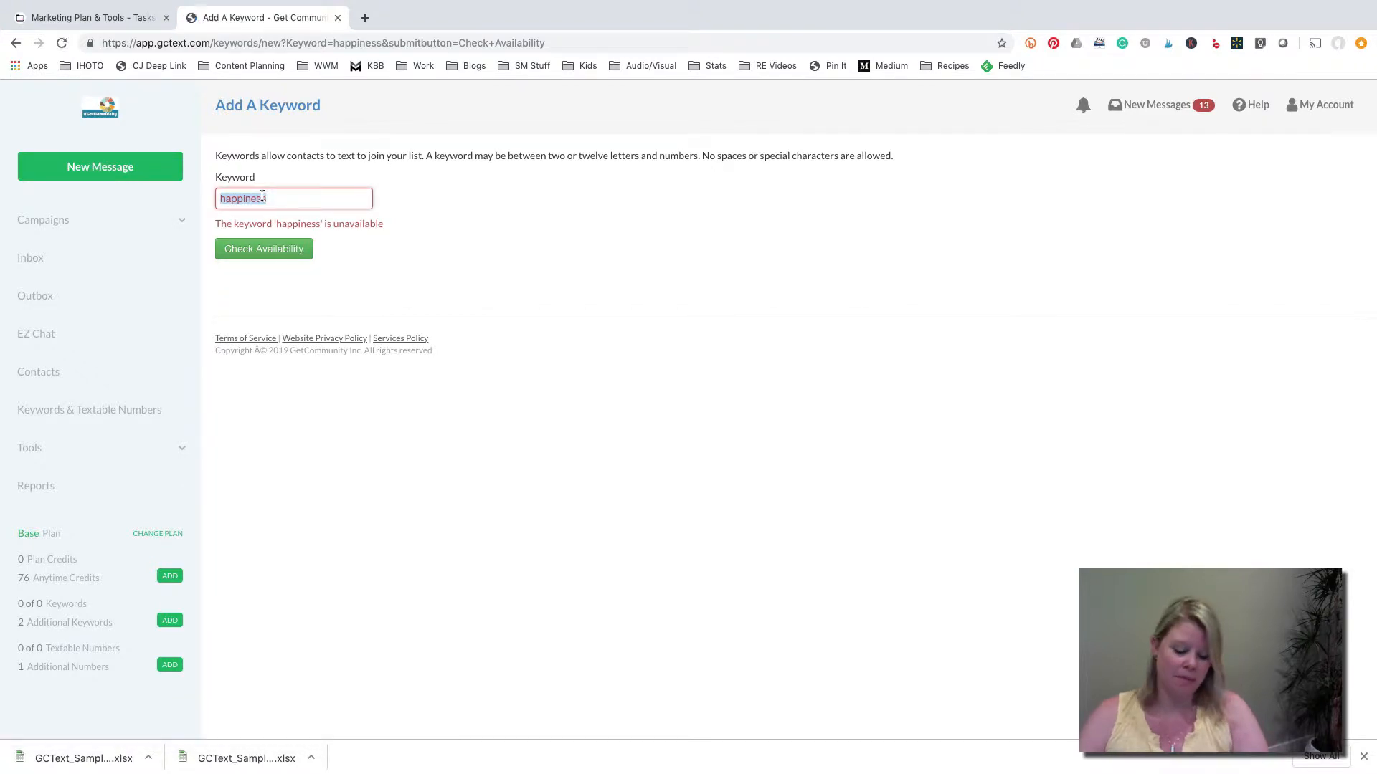
type("happyhome")
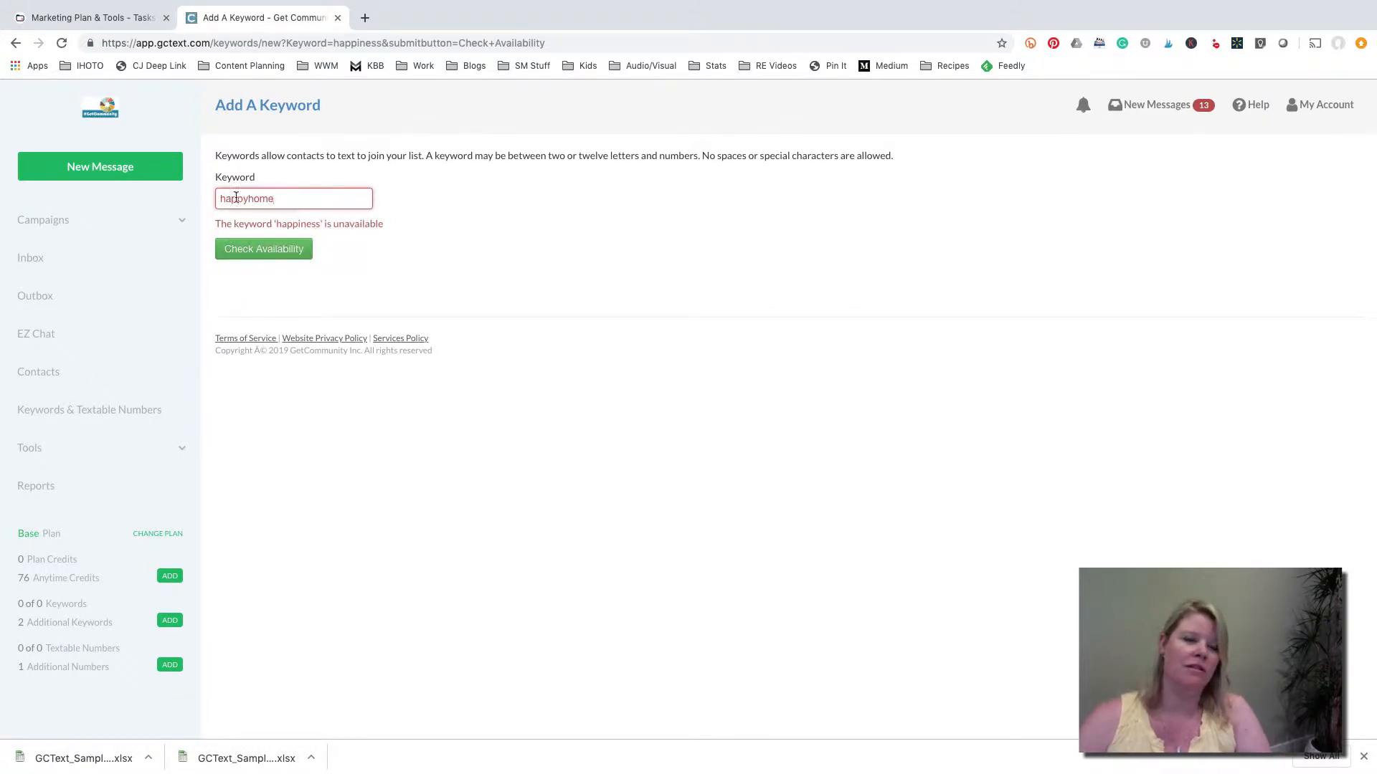
left_click(260, 248)
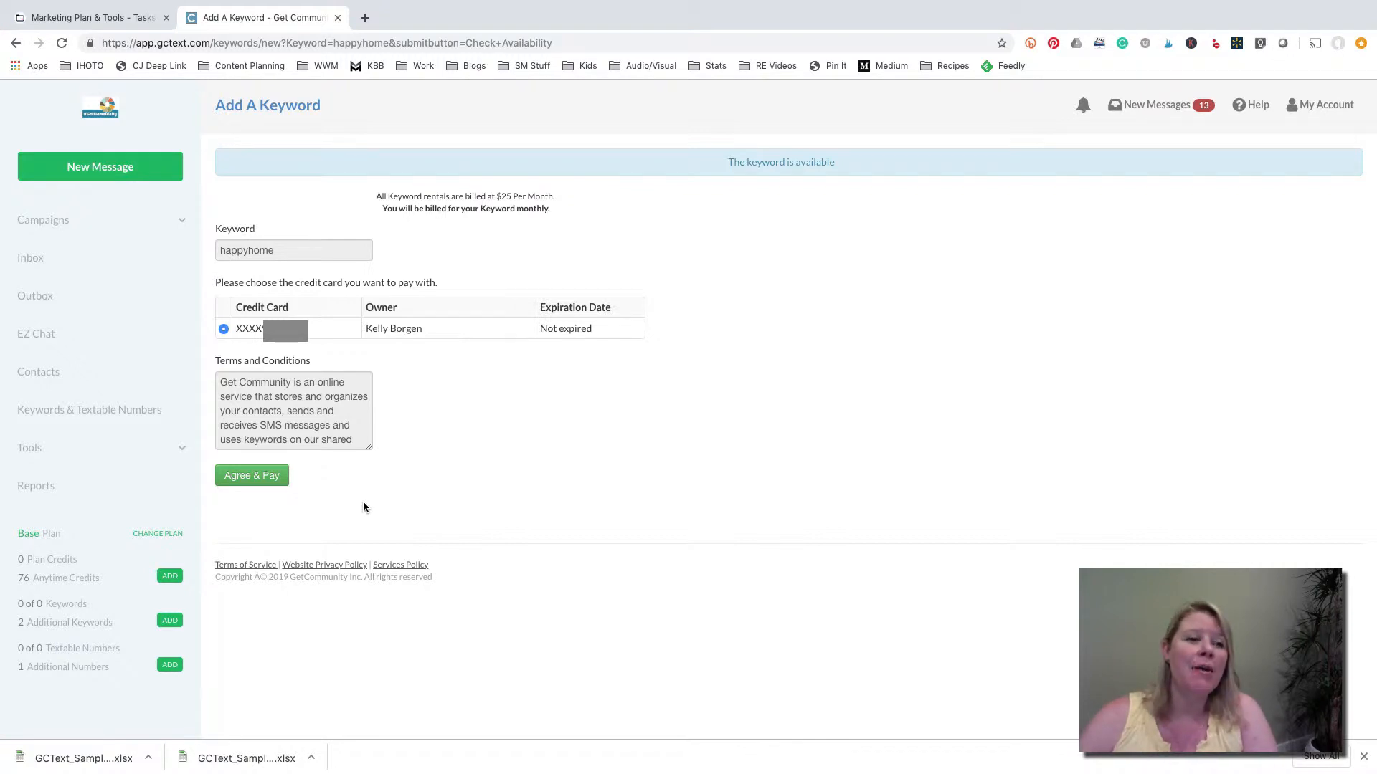
Step: Leave the keyword purchase, open the settings of the existing hbhh keyword and select HBHH Youtube as its connected group
left_click(104, 108)
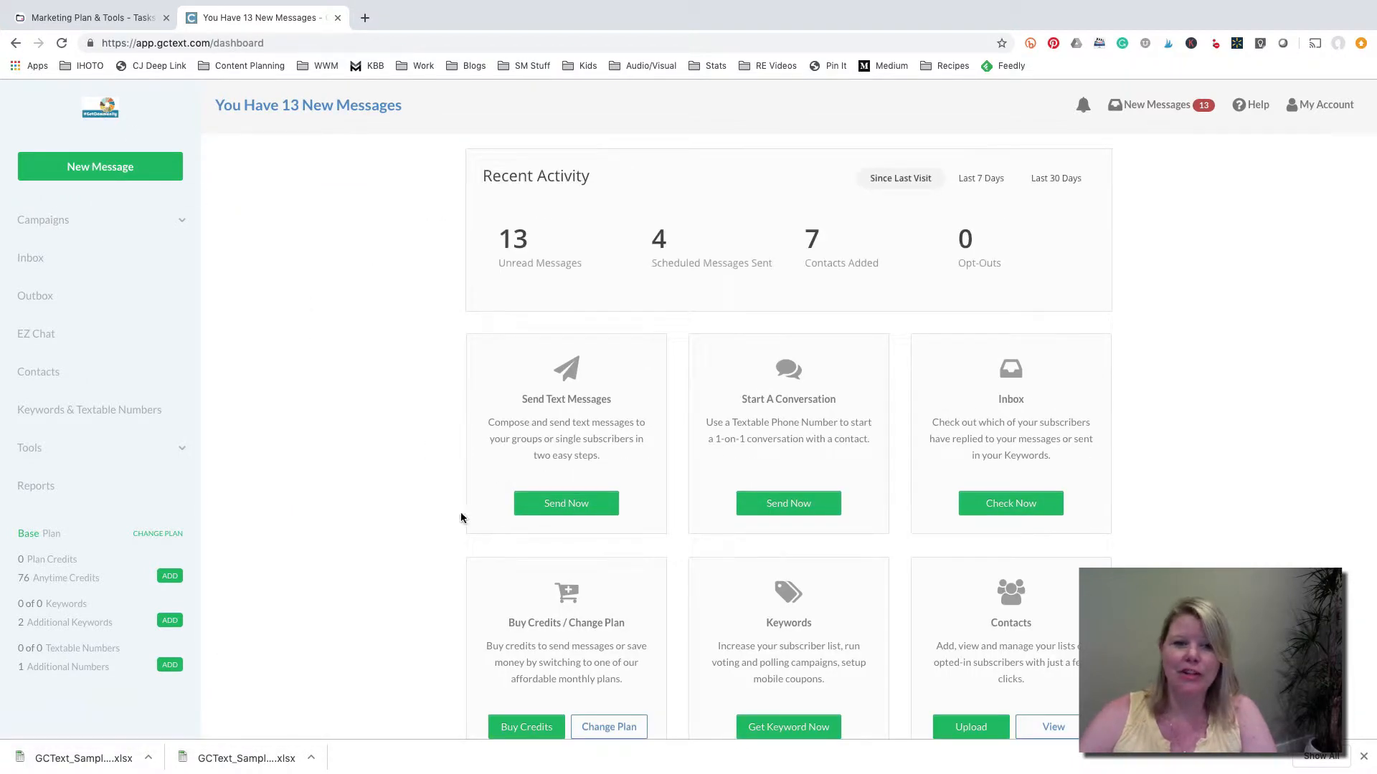
scroll(461, 516, "down", 5)
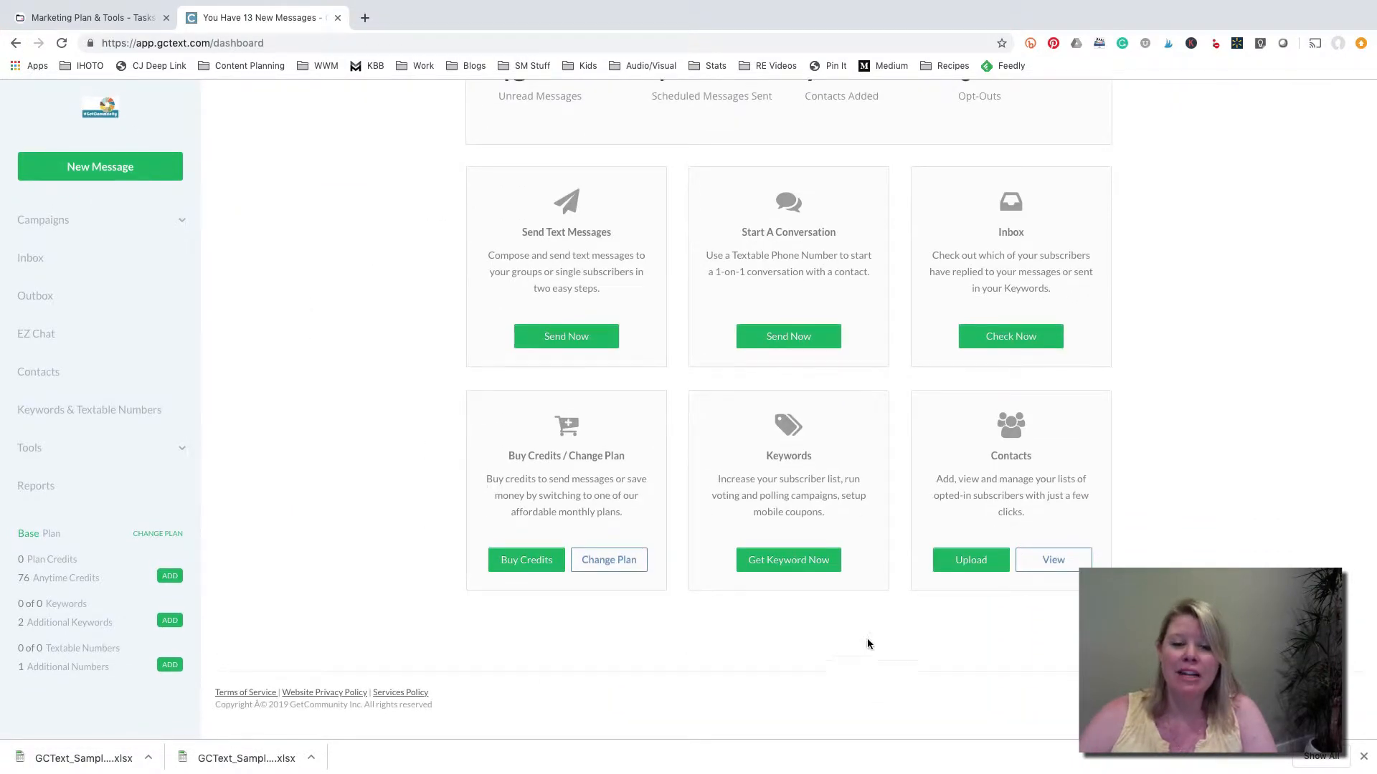
left_click(790, 560)
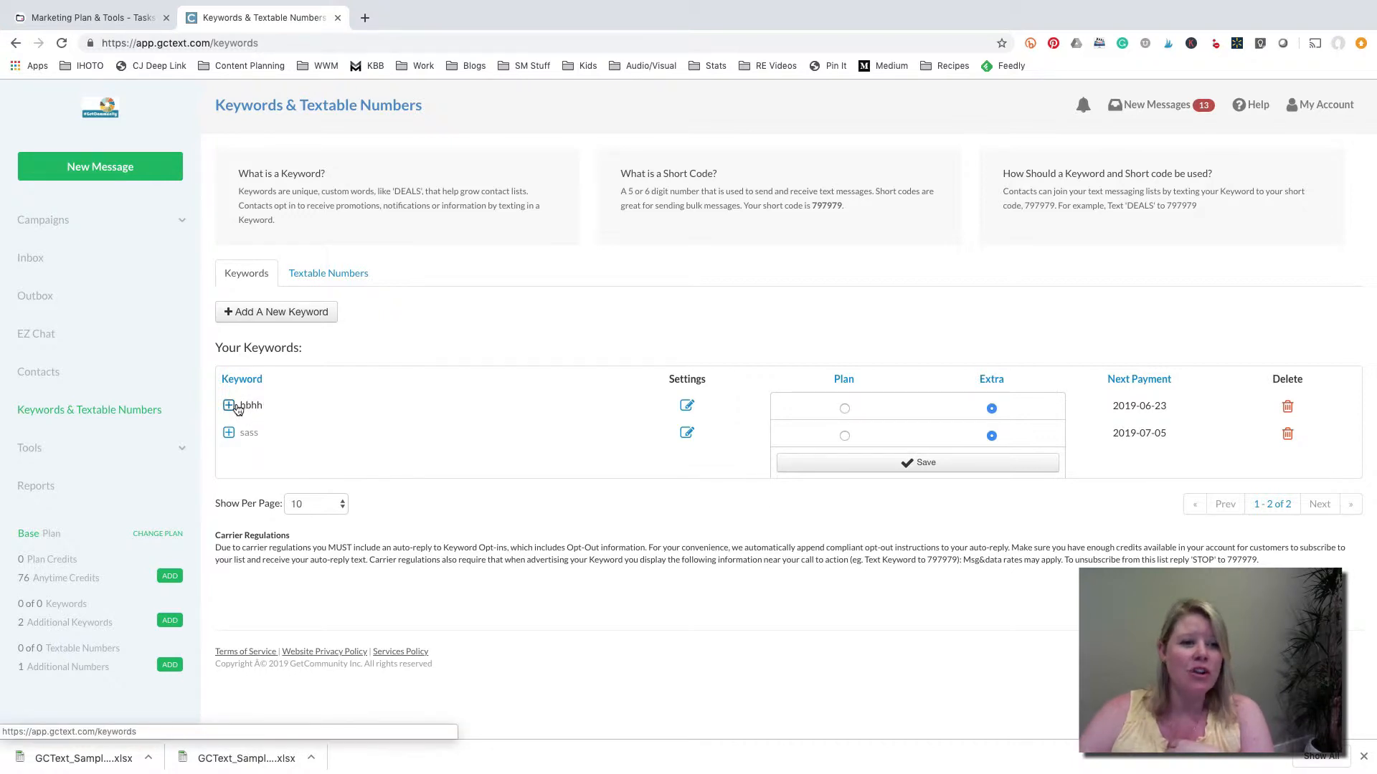
left_click(687, 407)
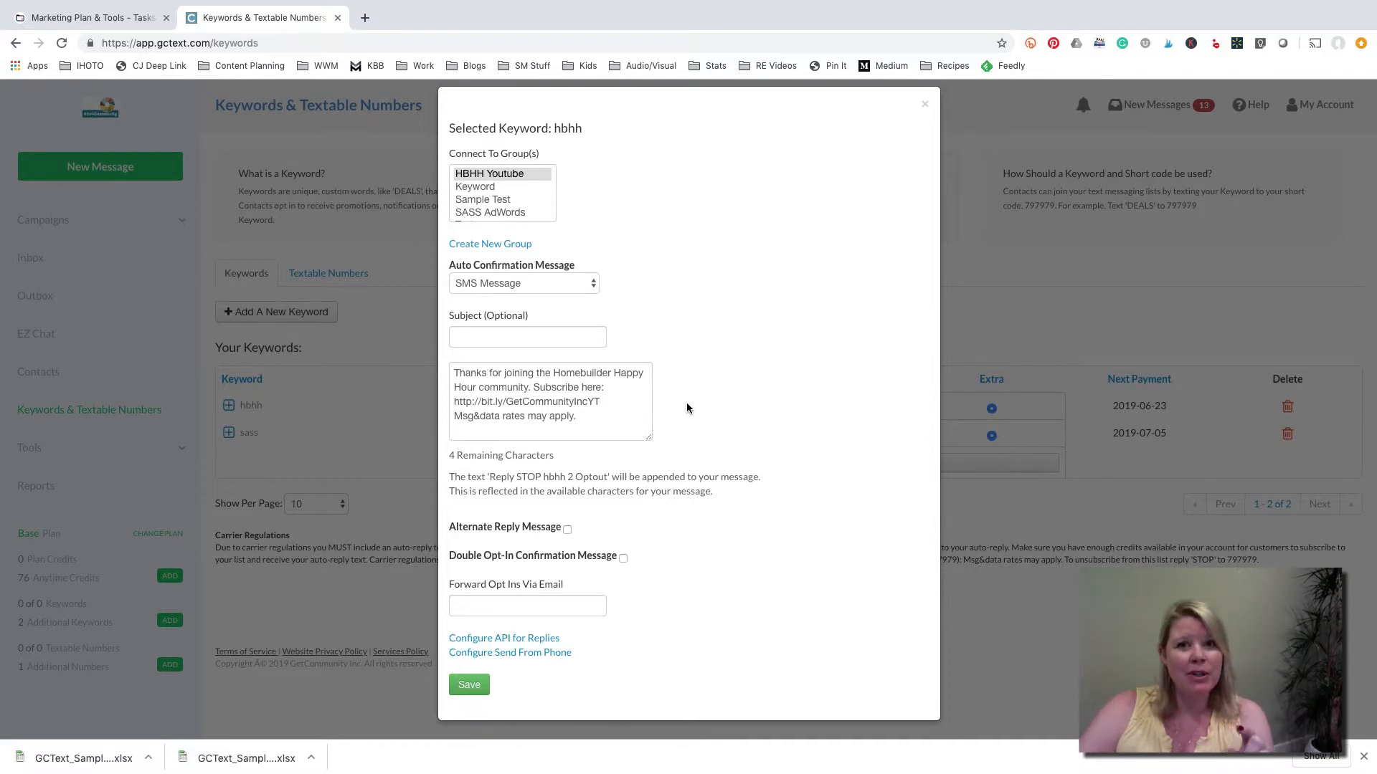
left_click(479, 180)
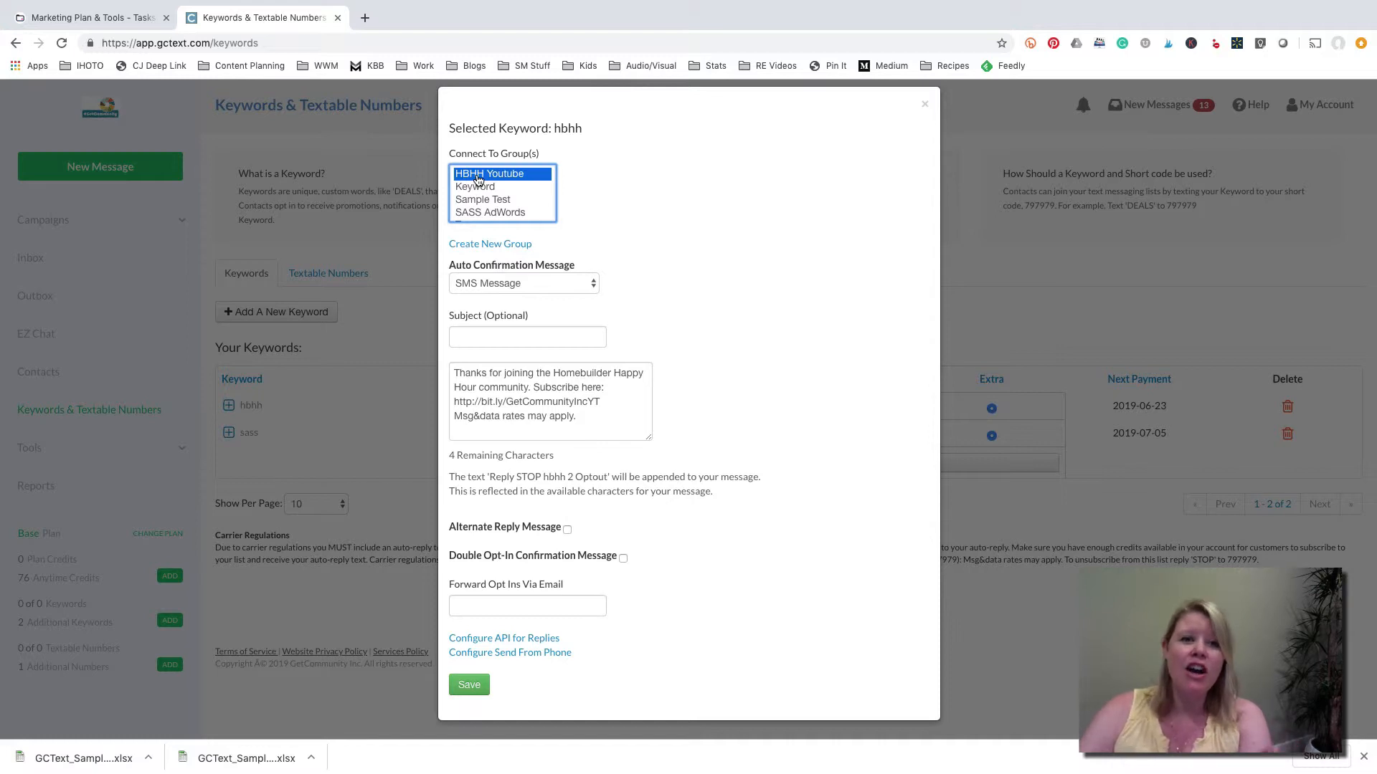
scroll(480, 190, "down", 2)
scroll(480, 192, "up", 2)
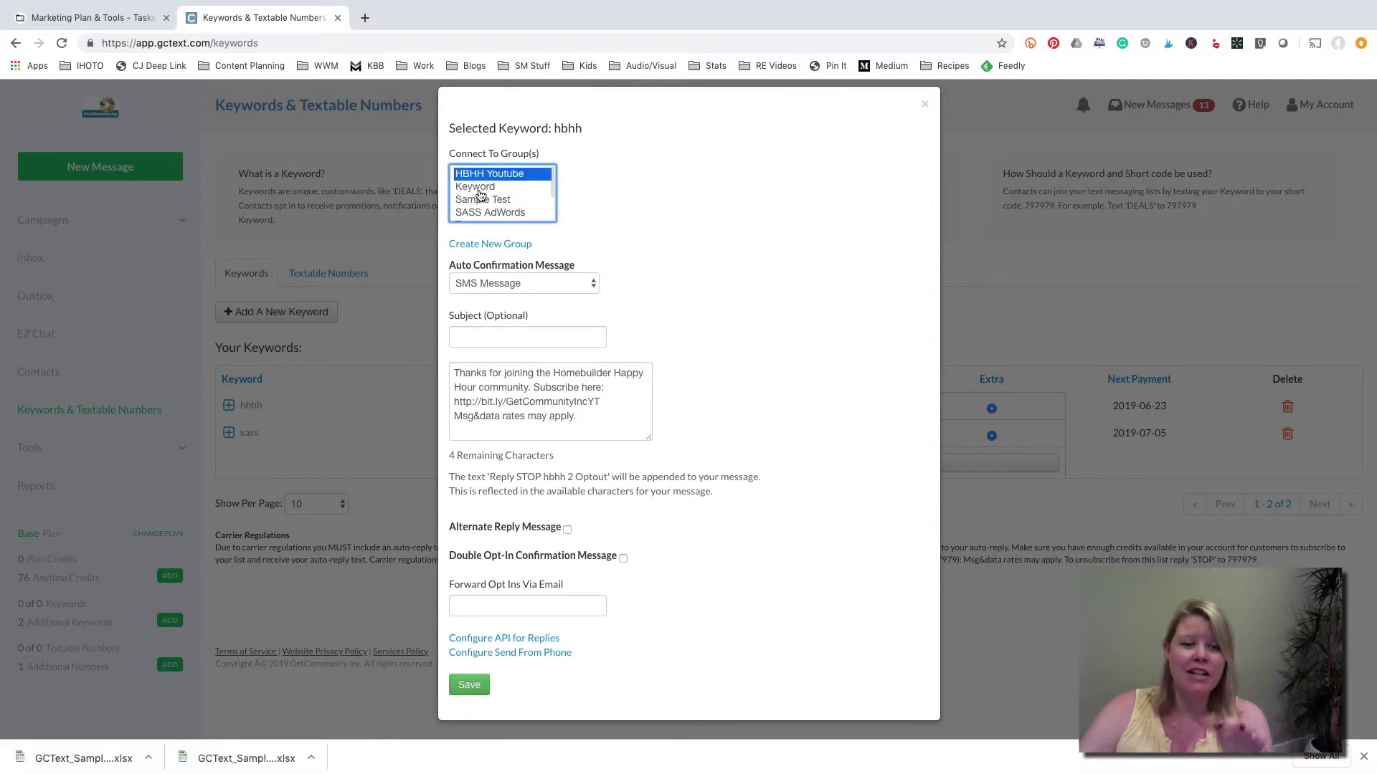
Step: View the form for creating a new contact group and close it without saving
left_click(484, 245)
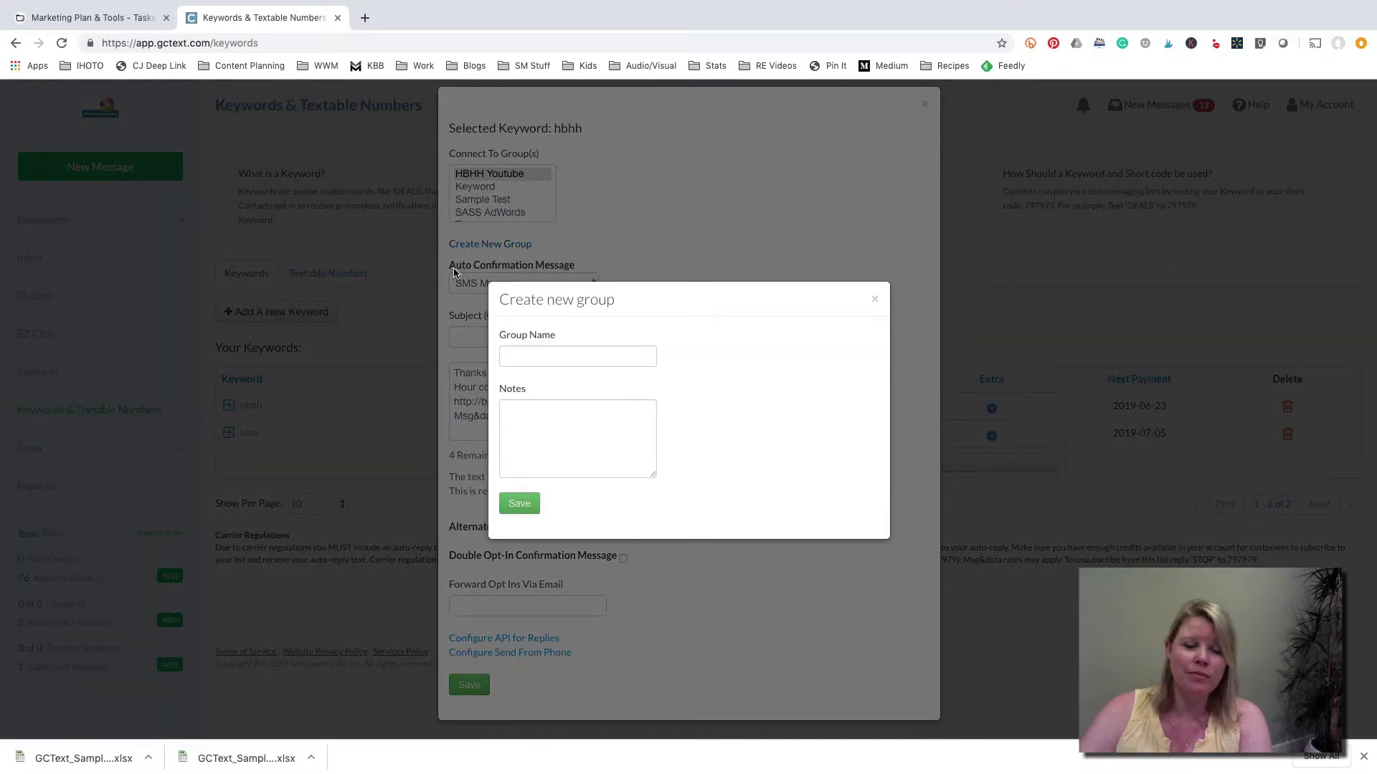
left_click(536, 355)
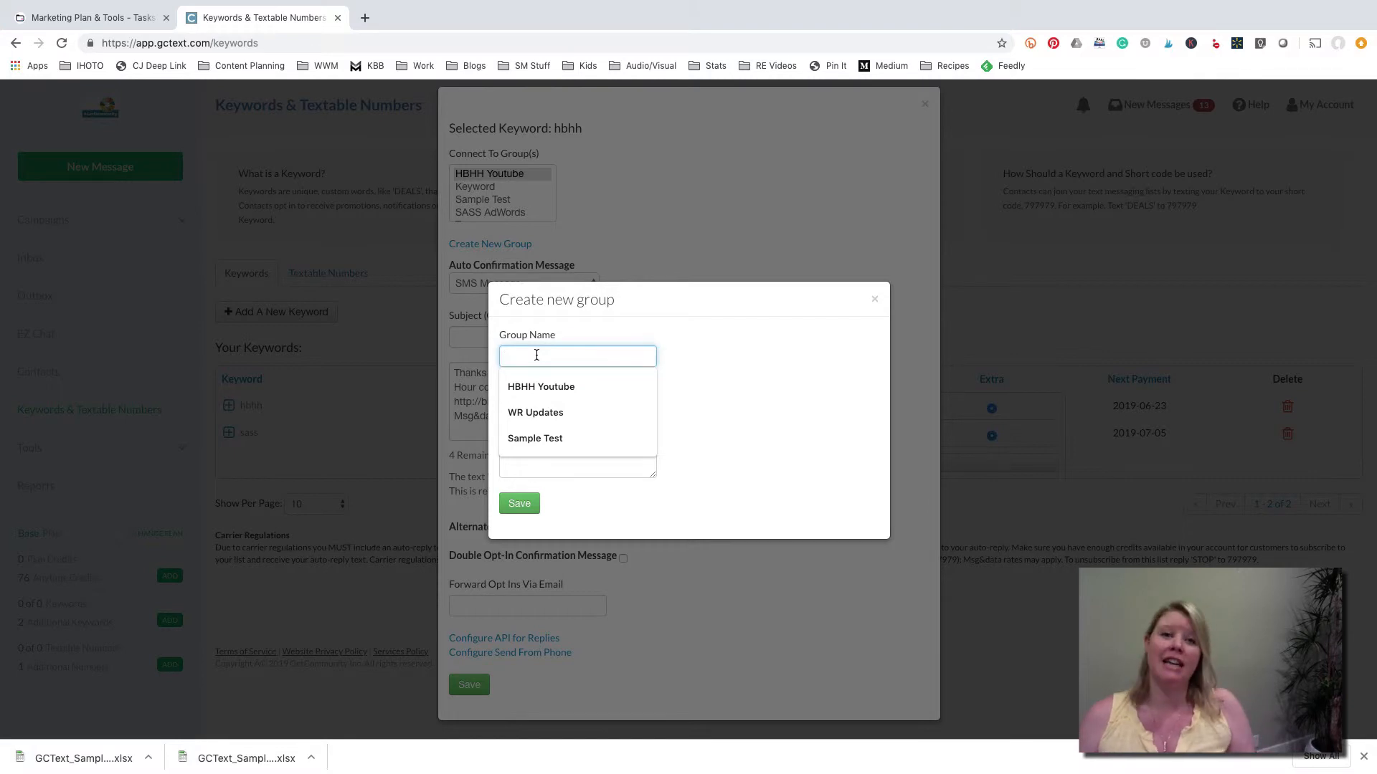
left_click(875, 299)
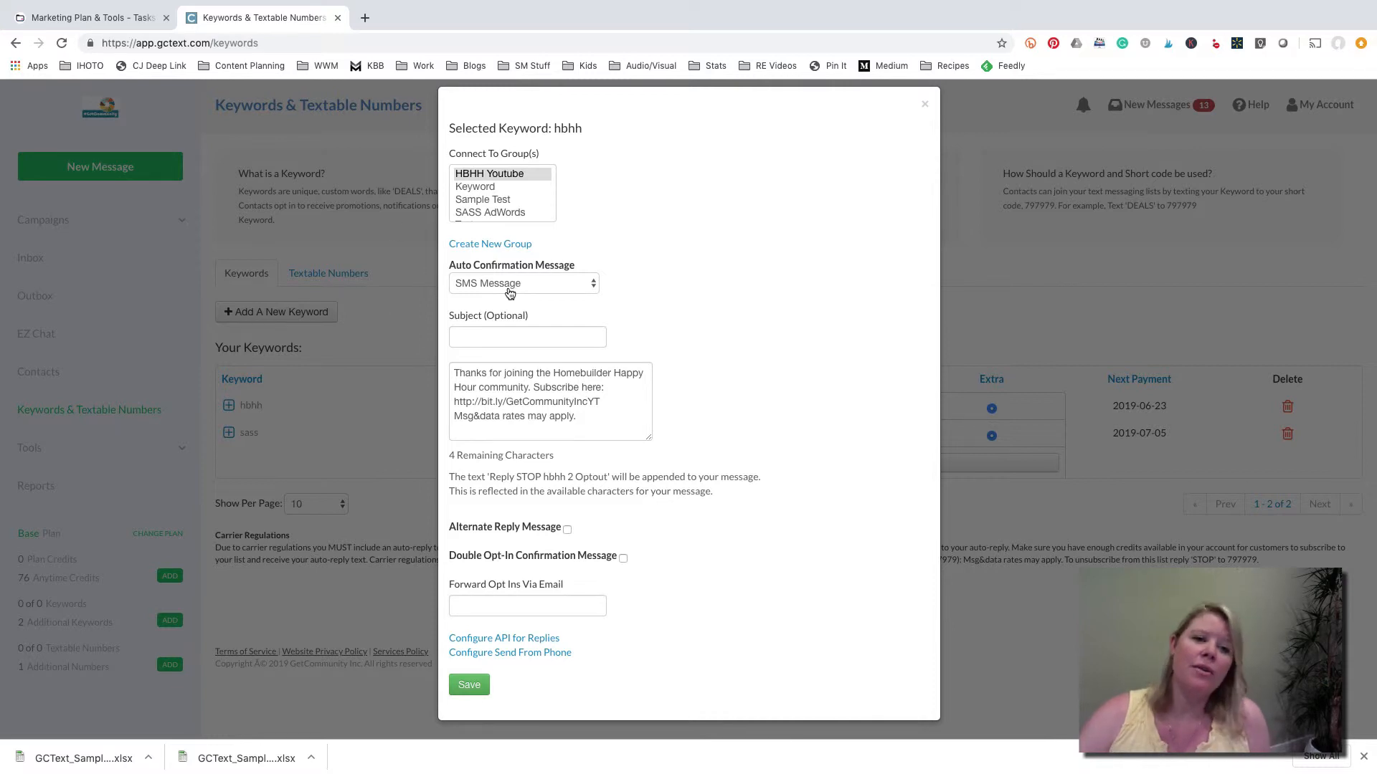
Step: Keep the auto confirmation as an SMS message and set its subject to Whitney Ranch
left_click(591, 289)
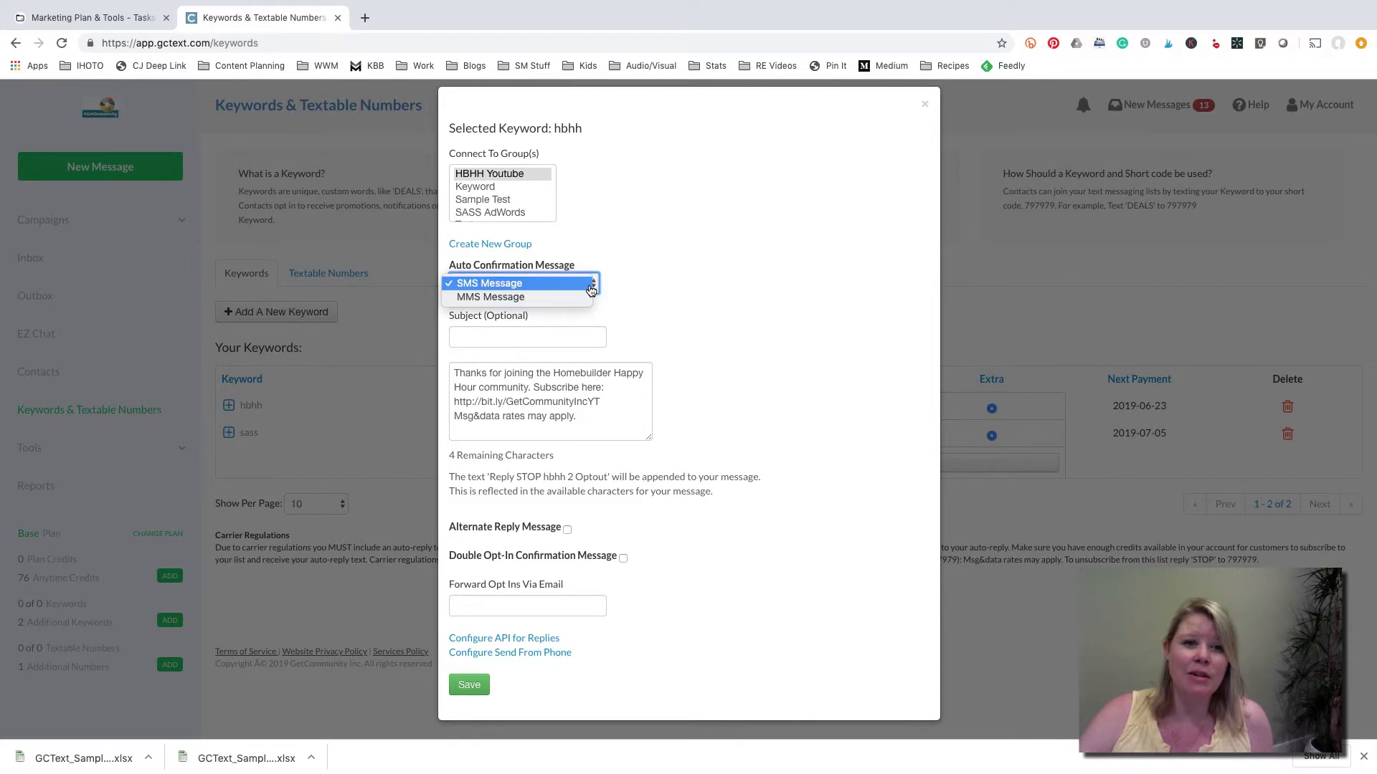
left_click(495, 283)
left_click(487, 335)
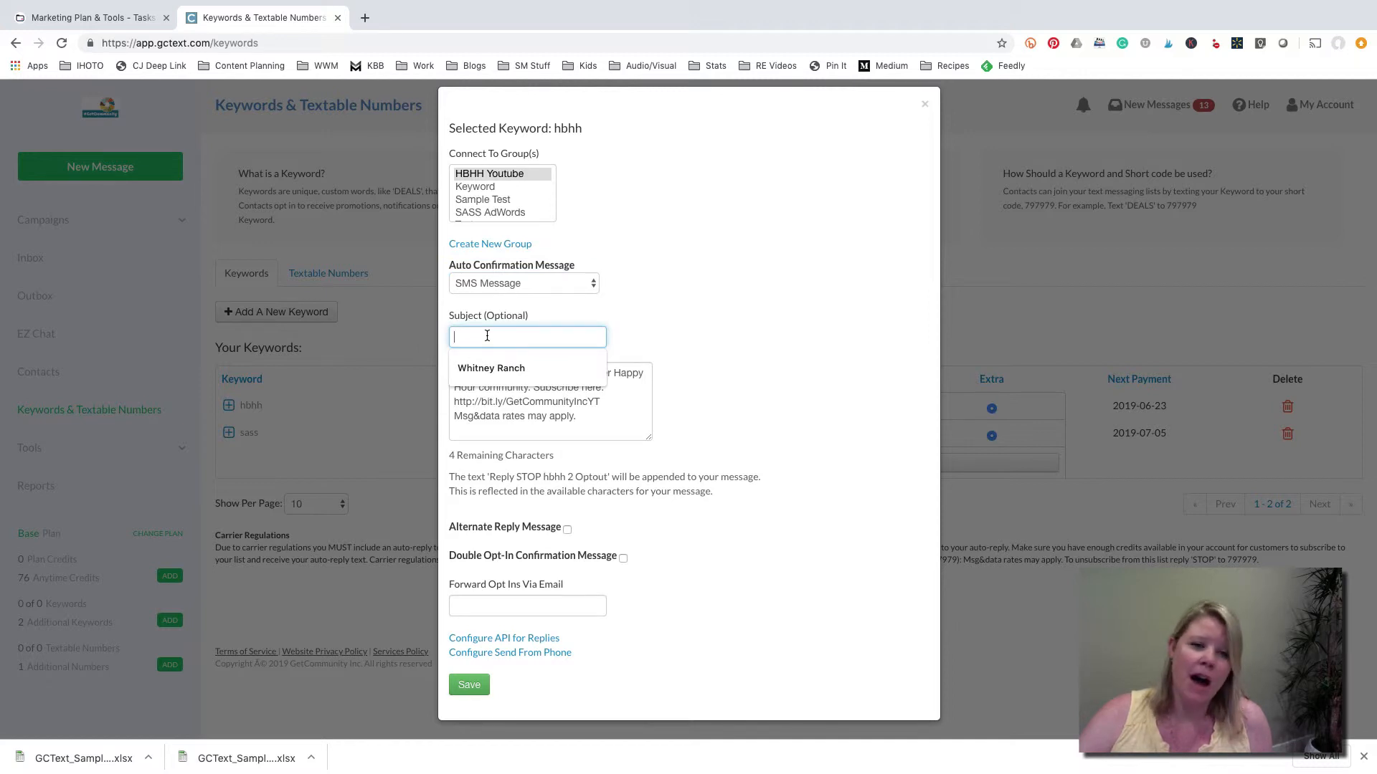
left_click(493, 369)
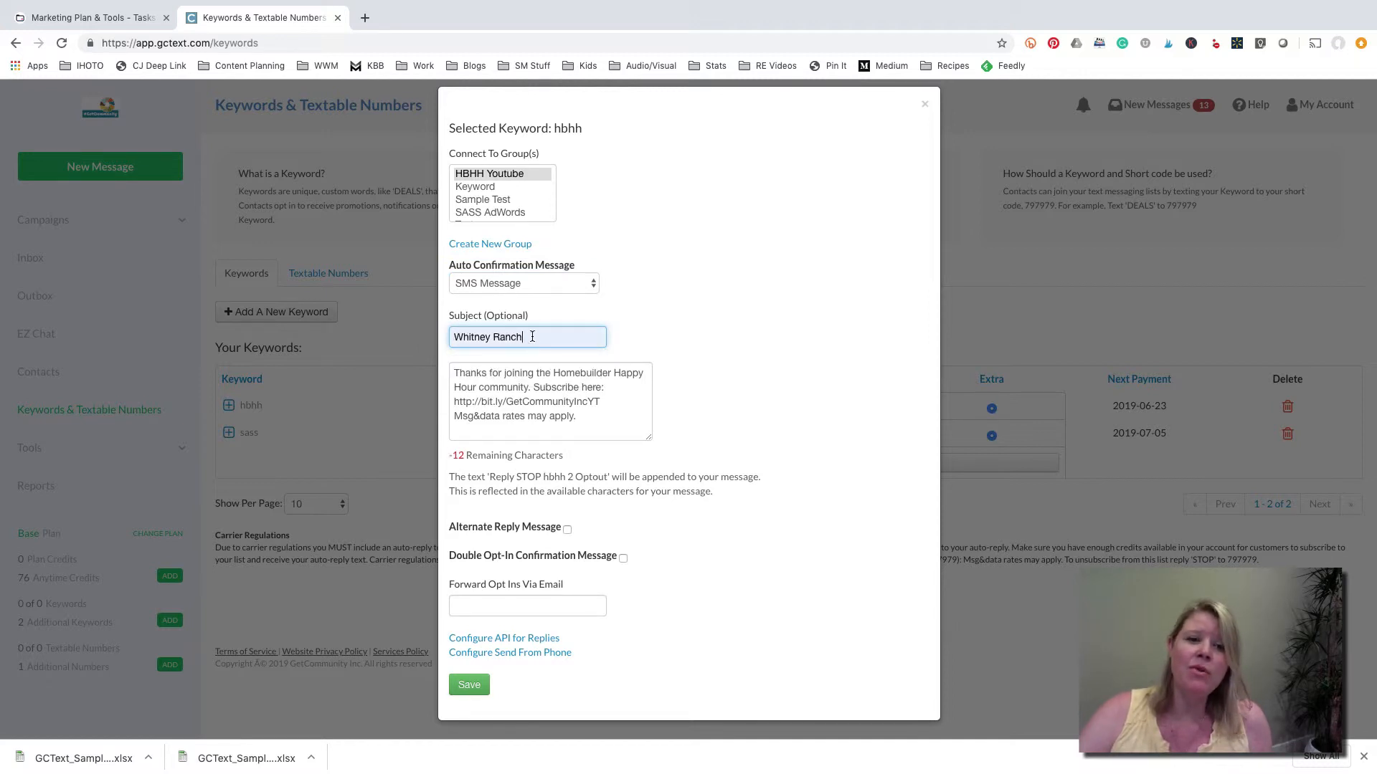
Step: Switch the auto confirmation message type to MMS and back to SMS to compare their options
left_click(529, 289)
left_click(525, 299)
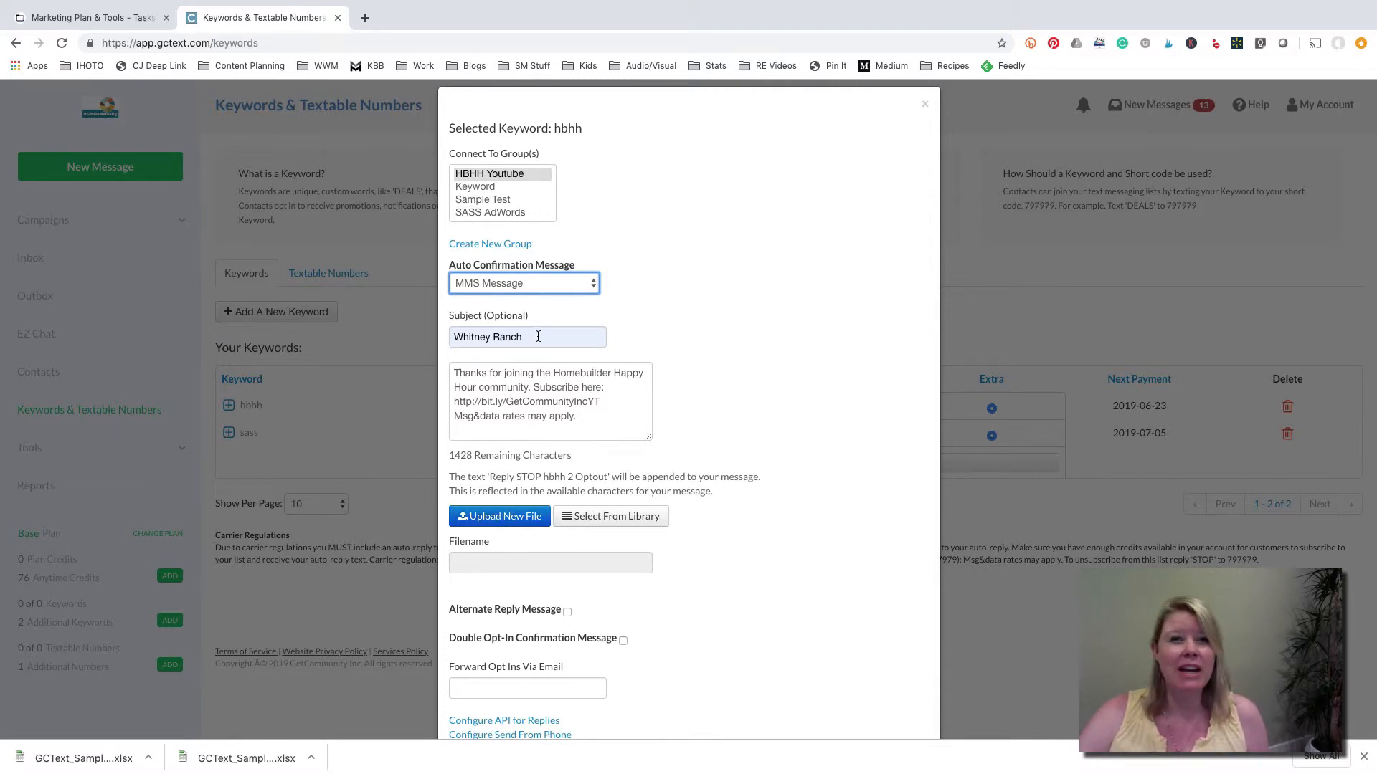
left_click(556, 284)
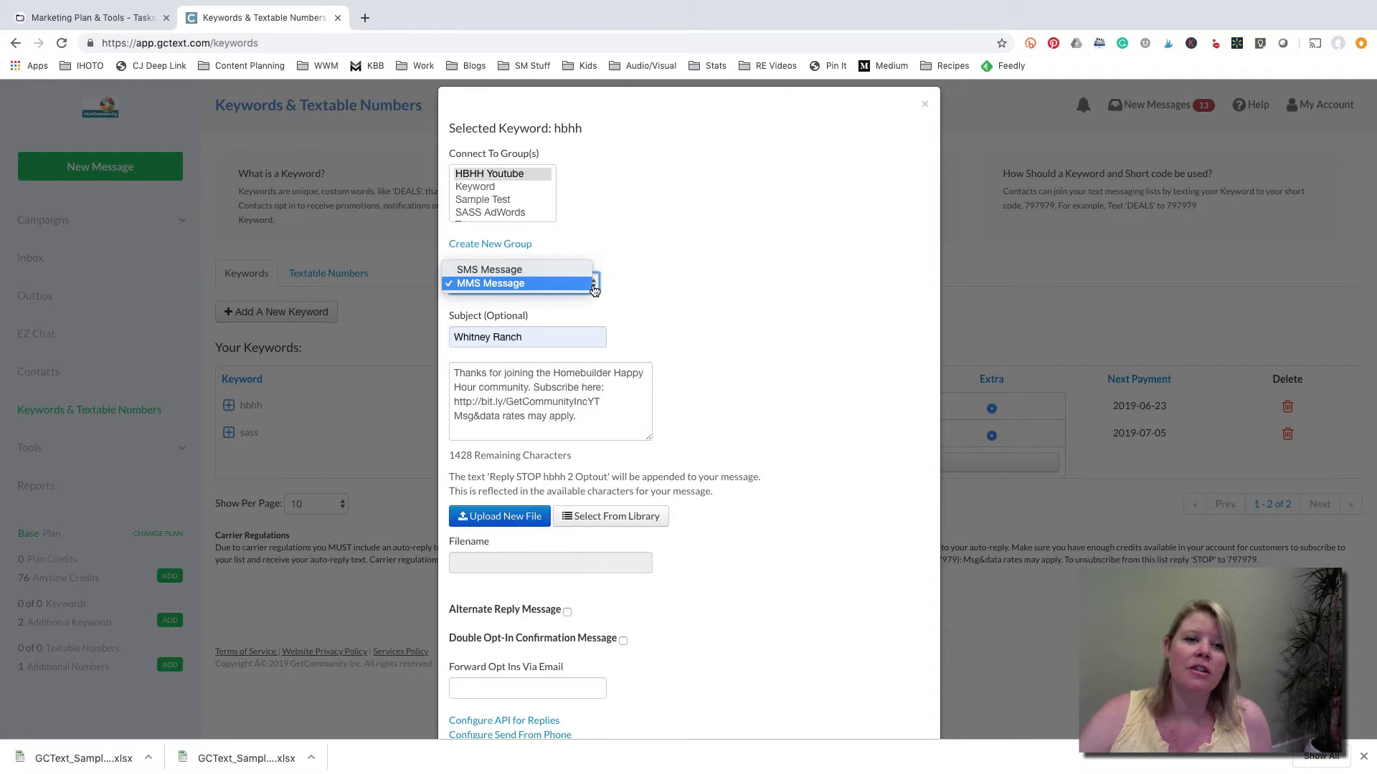
left_click(578, 273)
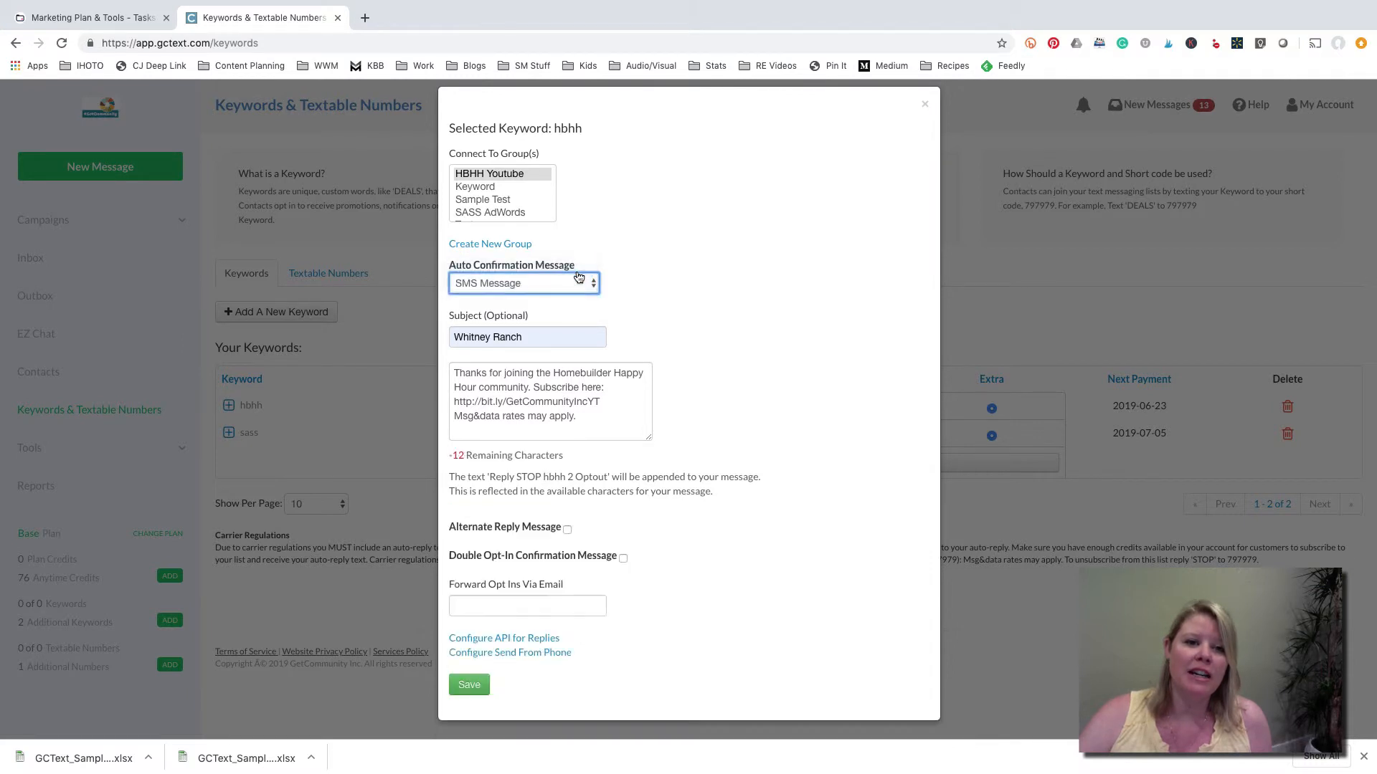
Step: Clear the subject of the auto confirmation message
double_click(520, 336)
left_click(520, 337)
triple_click(520, 336)
key("BackSpace")
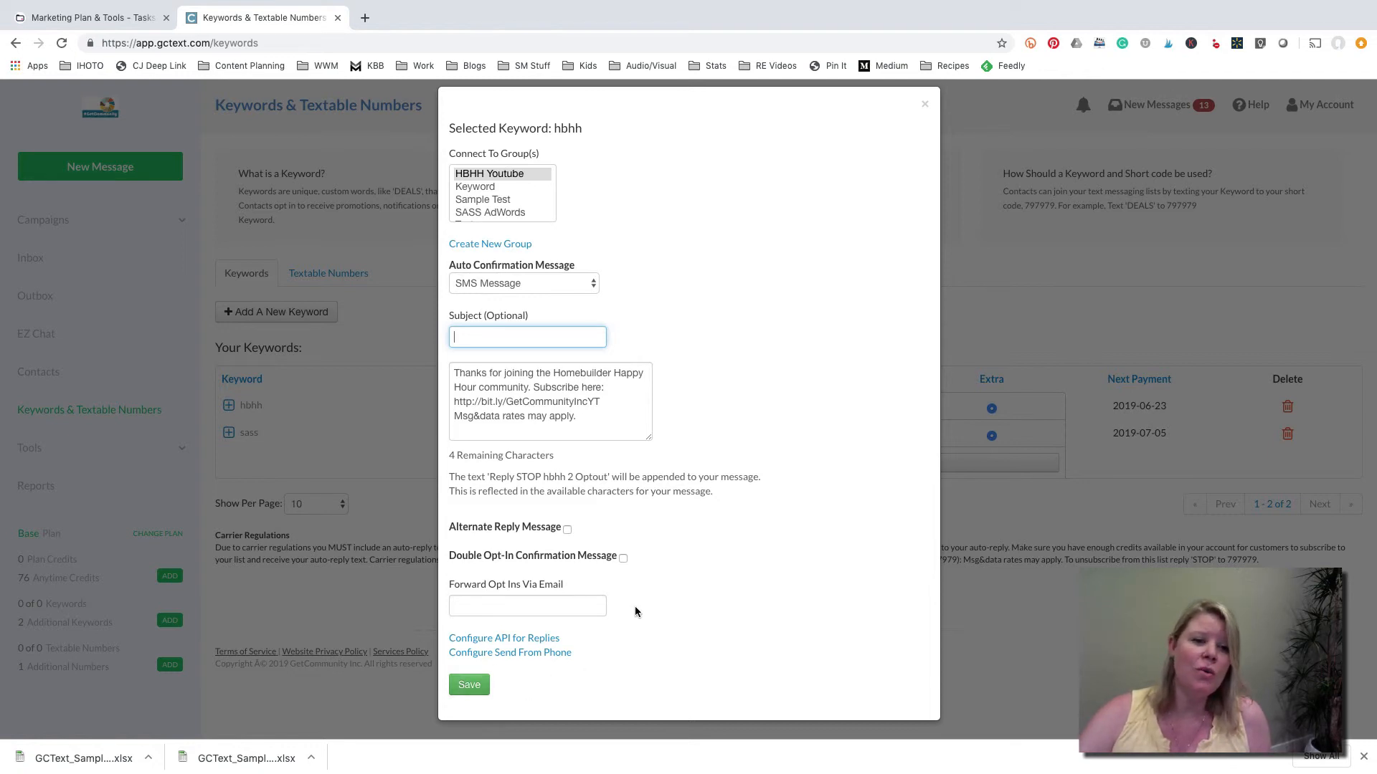
Step: Enable the alternate reply message for hbhh to review its options, and disable it again
left_click(568, 531)
scroll(529, 531, "down", 3)
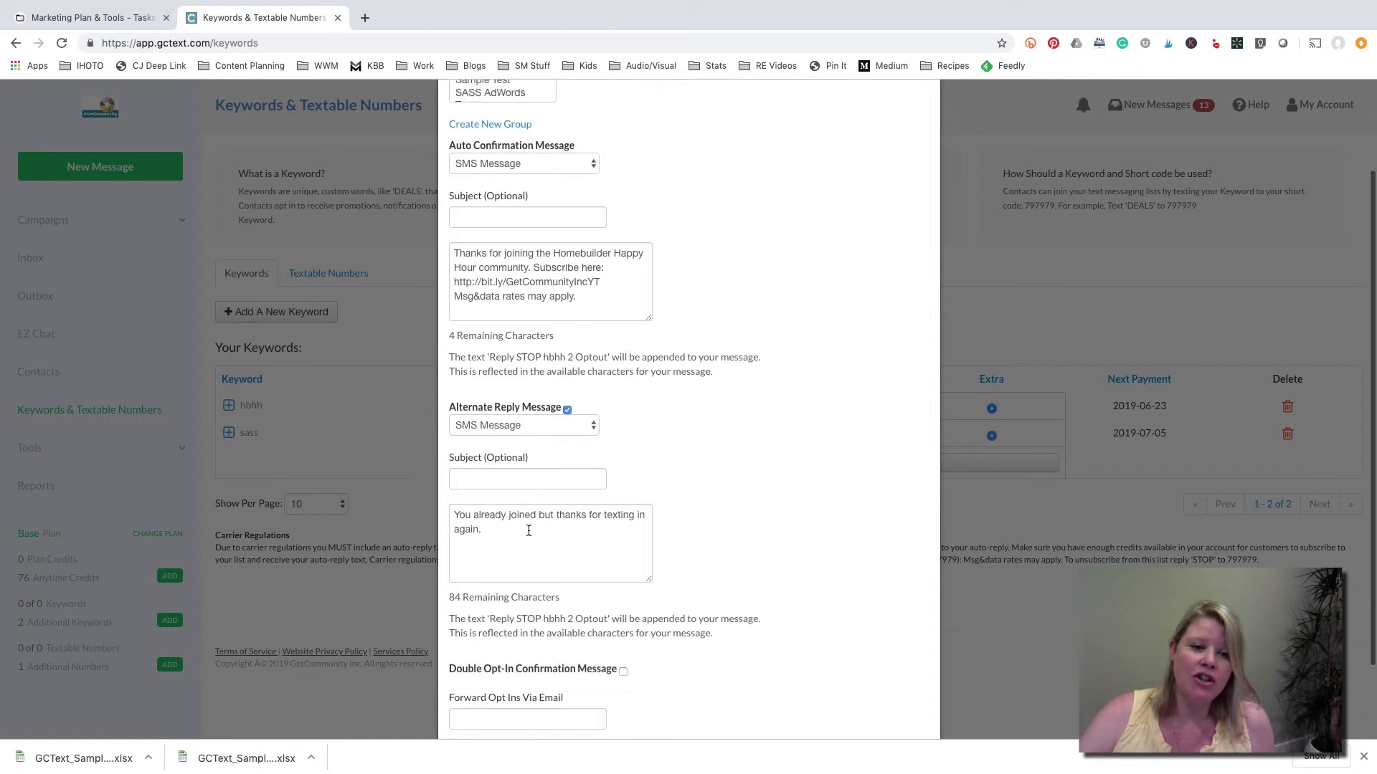
scroll(528, 530, "down", 1)
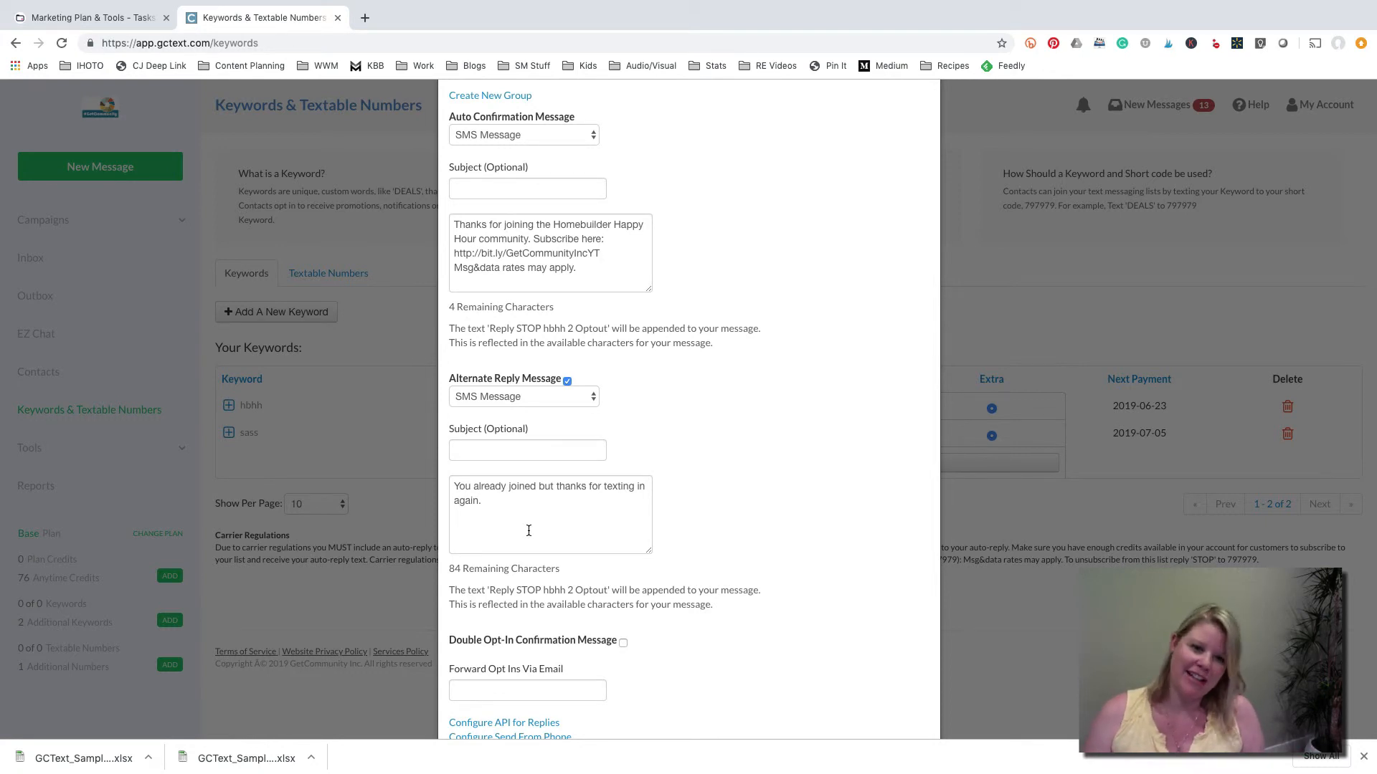
scroll(529, 530, "down", 2)
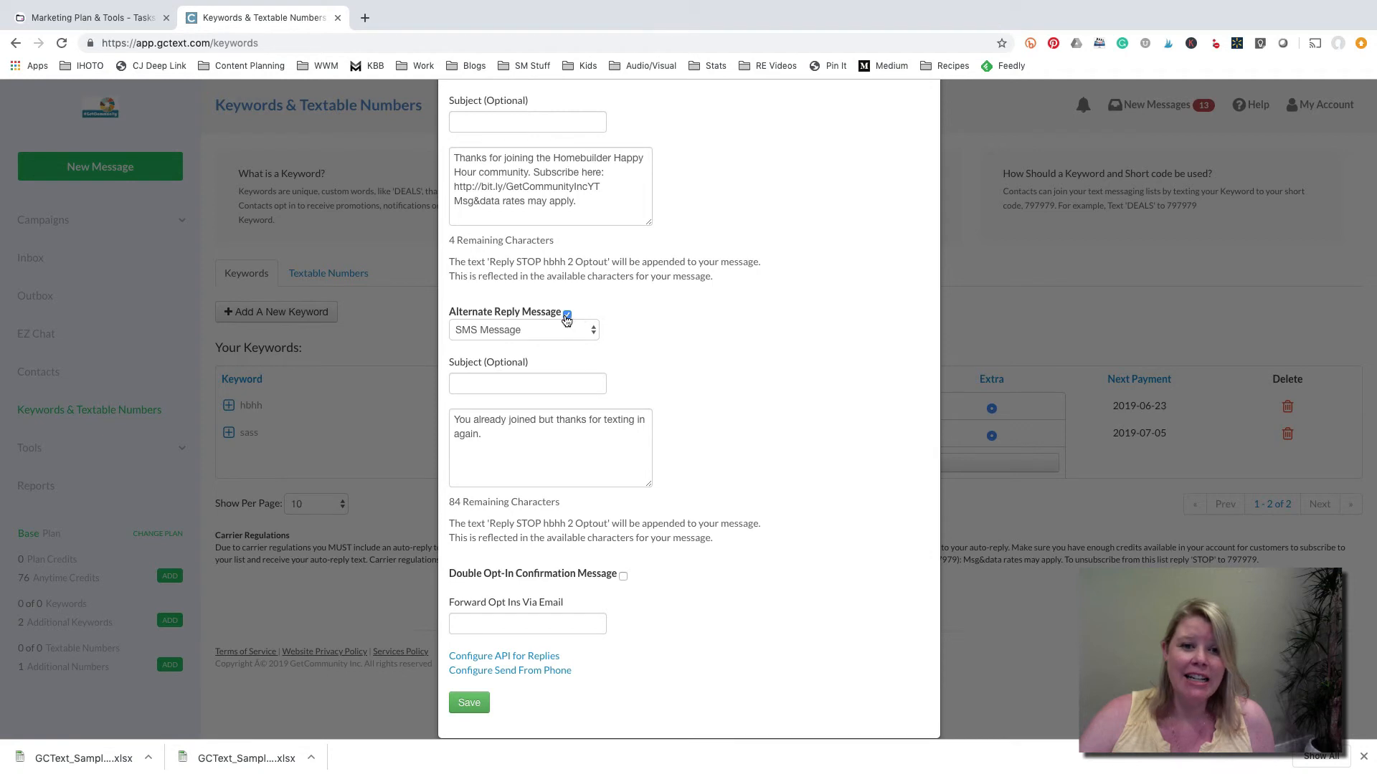
left_click(567, 315)
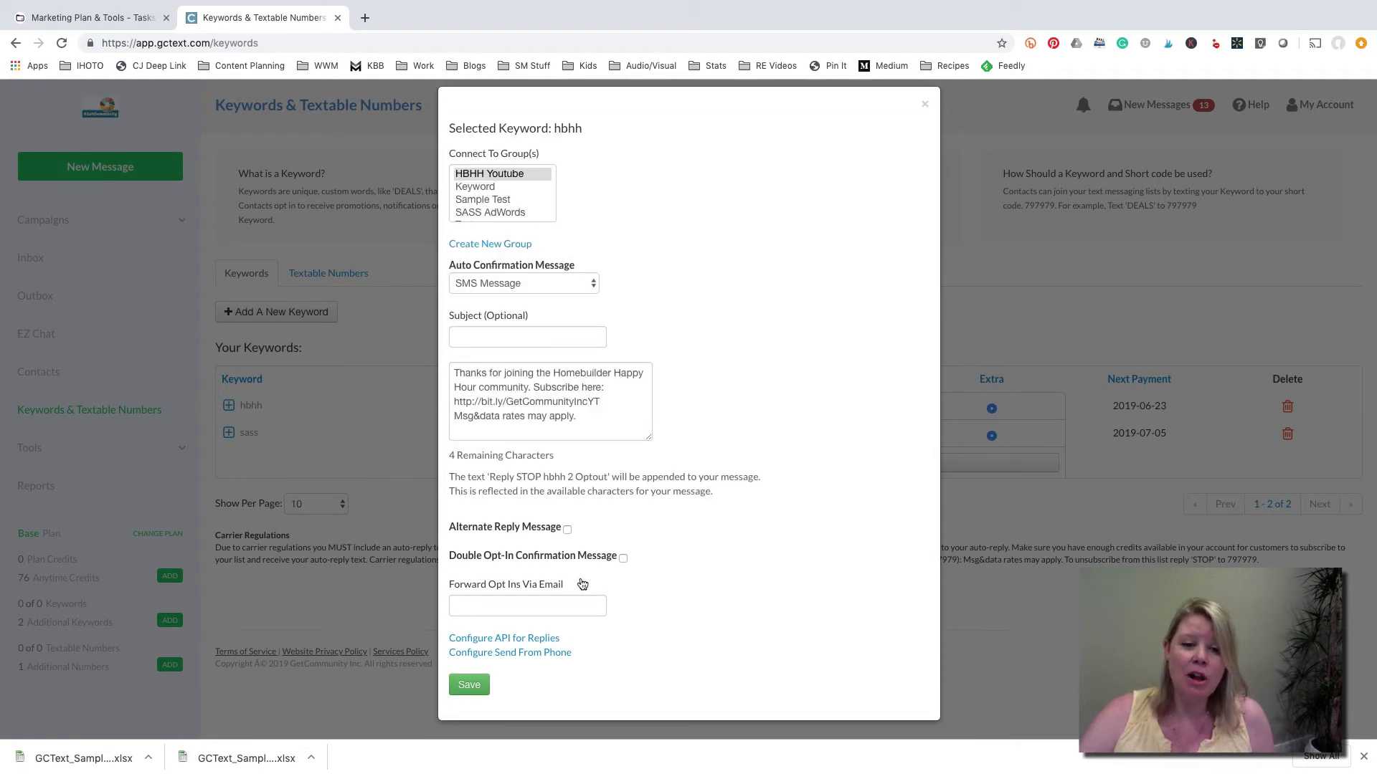
Step: Enable the double opt-in confirmation message to review its text, and disable it again
left_click(623, 559)
scroll(626, 563, "down", 3)
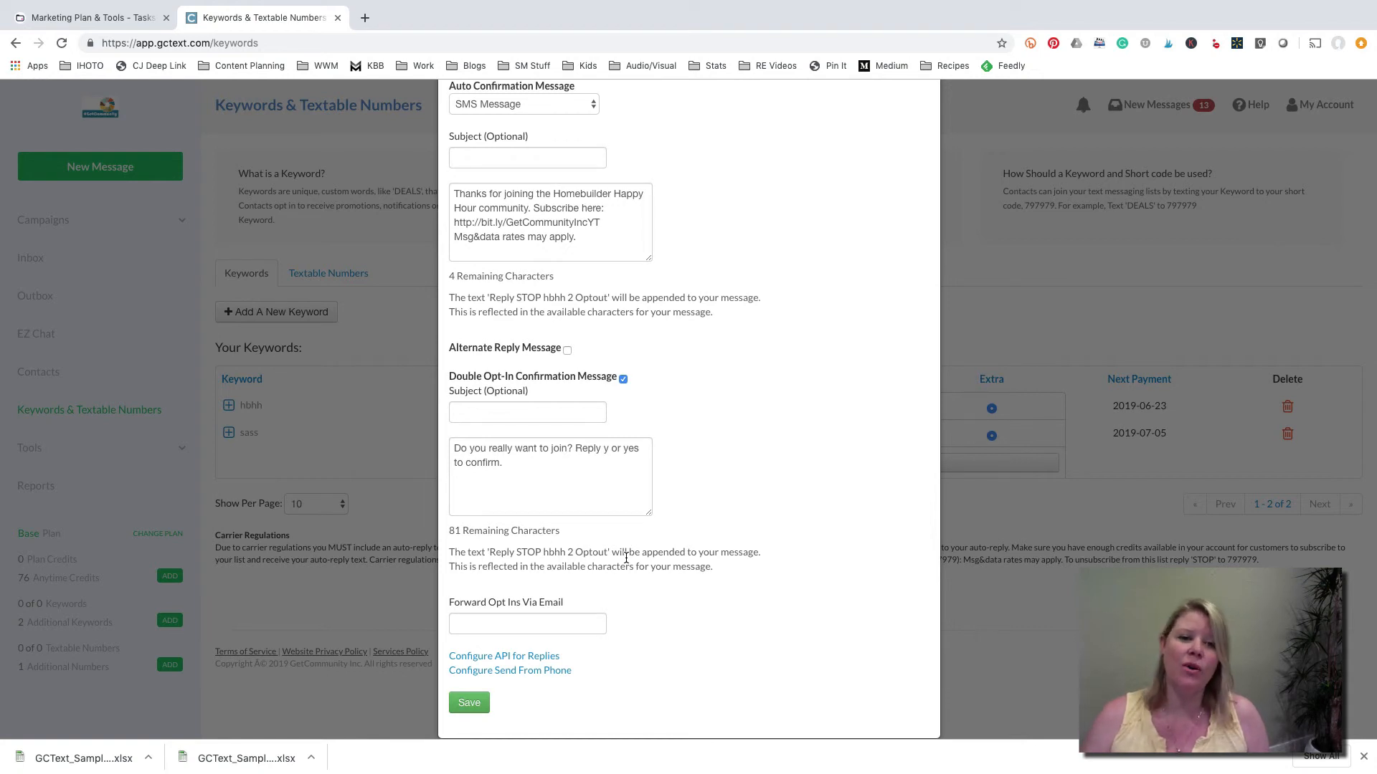
left_click(623, 380)
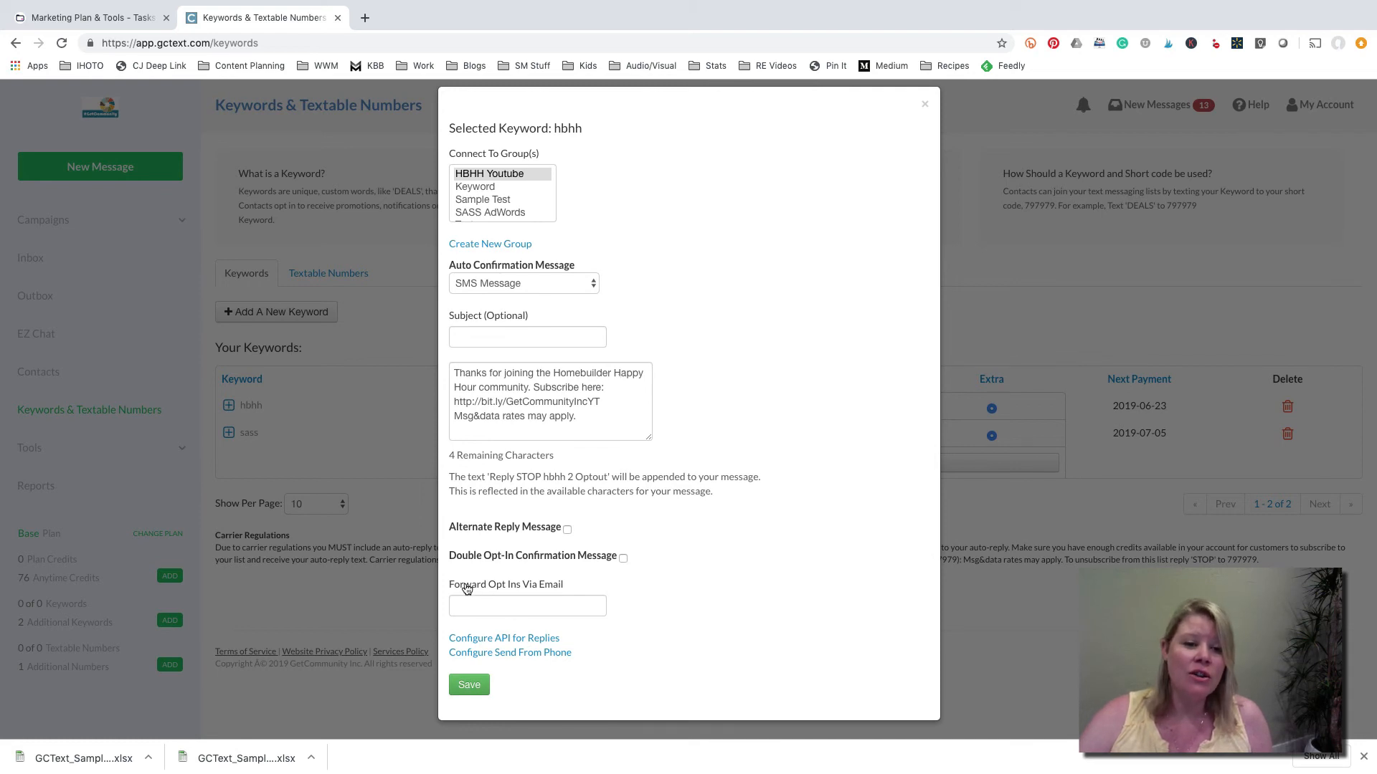
Step: Leave the opt-in forwarding email blank and save the hbhh keyword settings
left_click(495, 600)
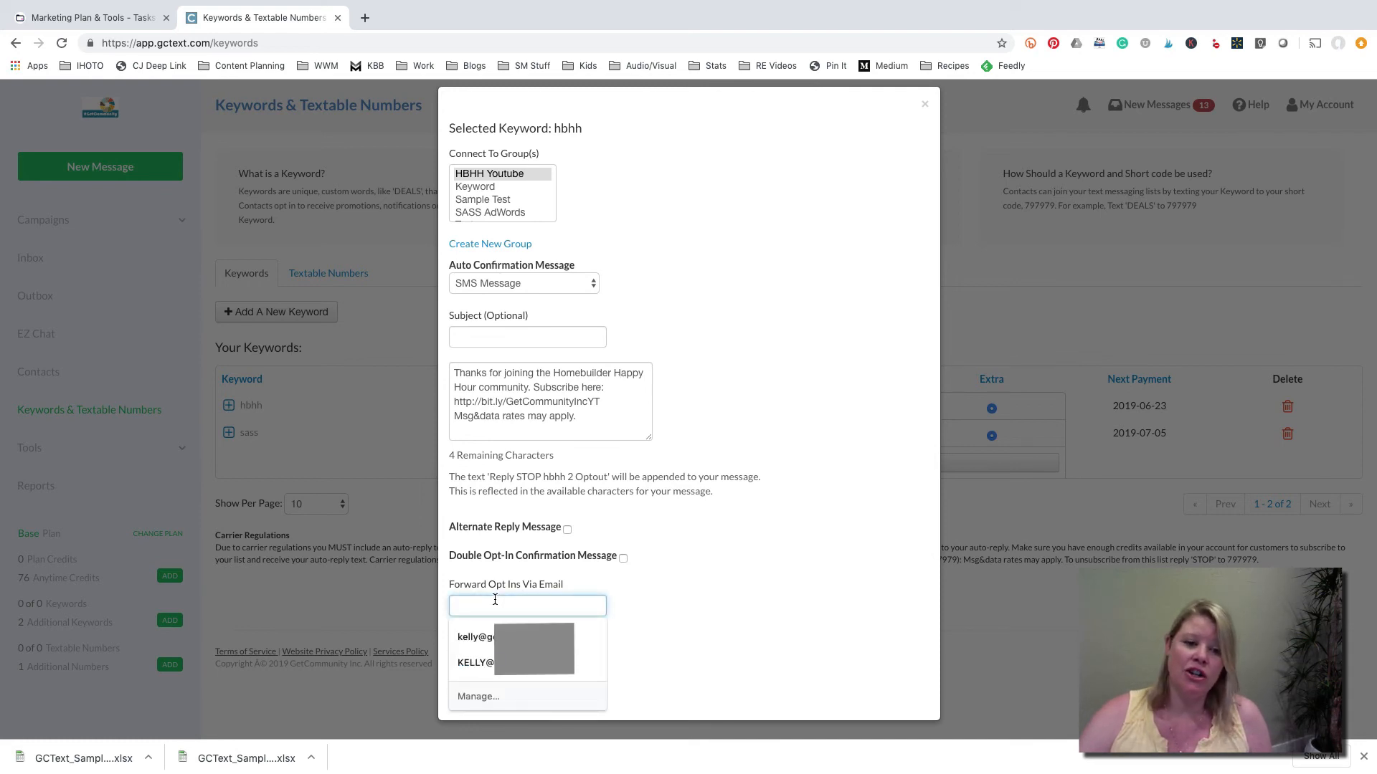
left_click(693, 626)
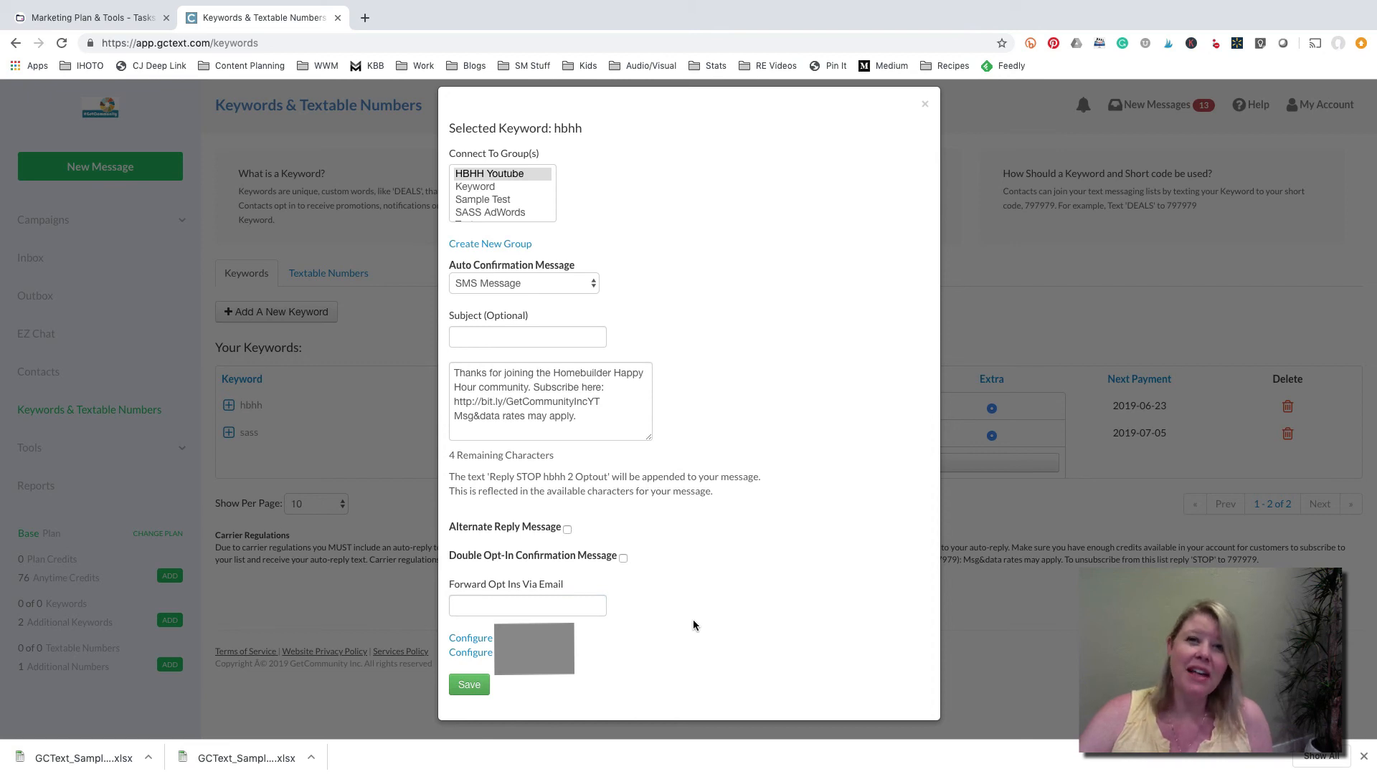
left_click(470, 689)
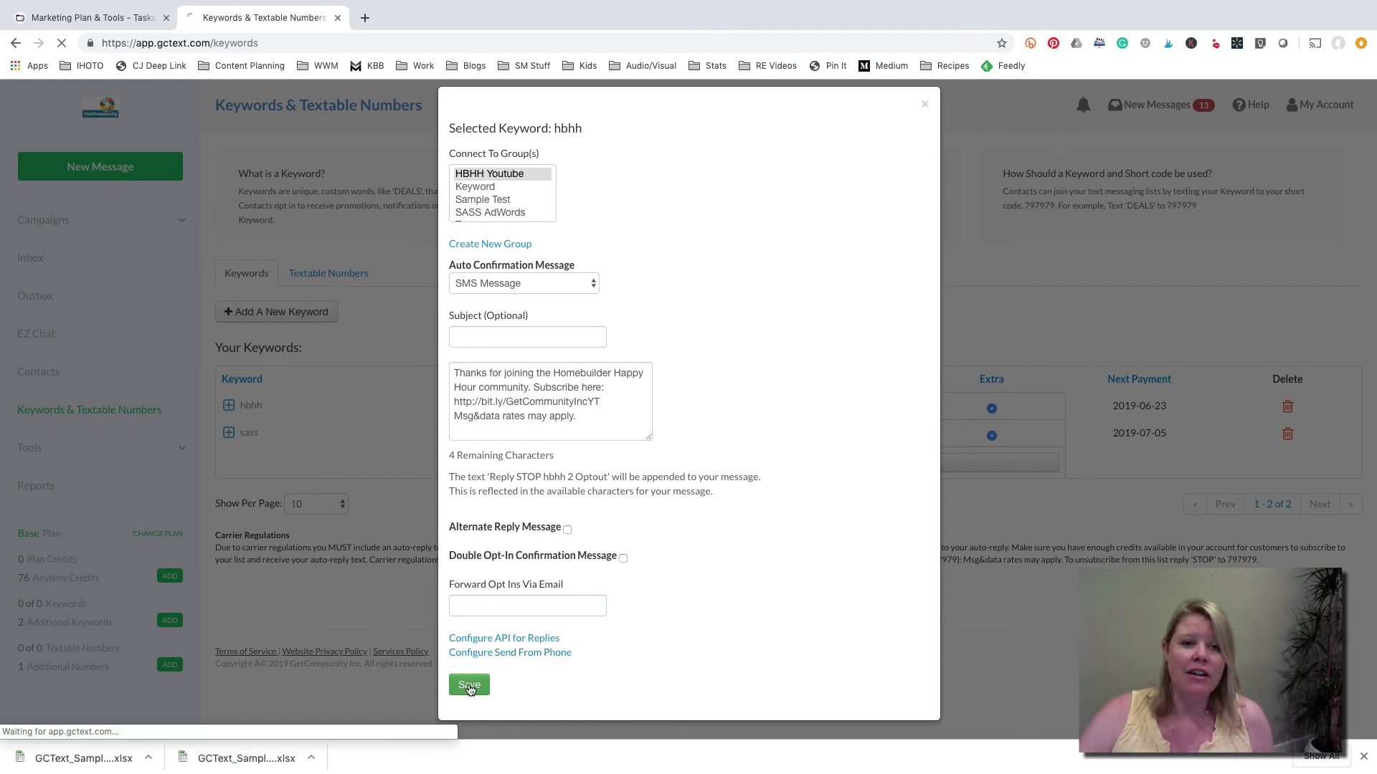